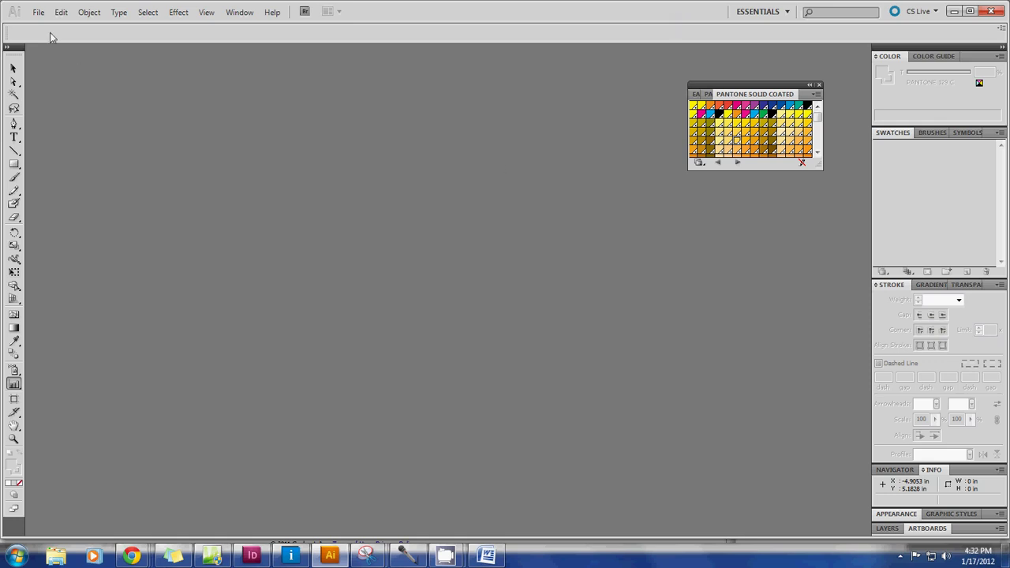
Step: Create a new 5.25 × 8 in portrait document named PieChart1
left_click(38, 15)
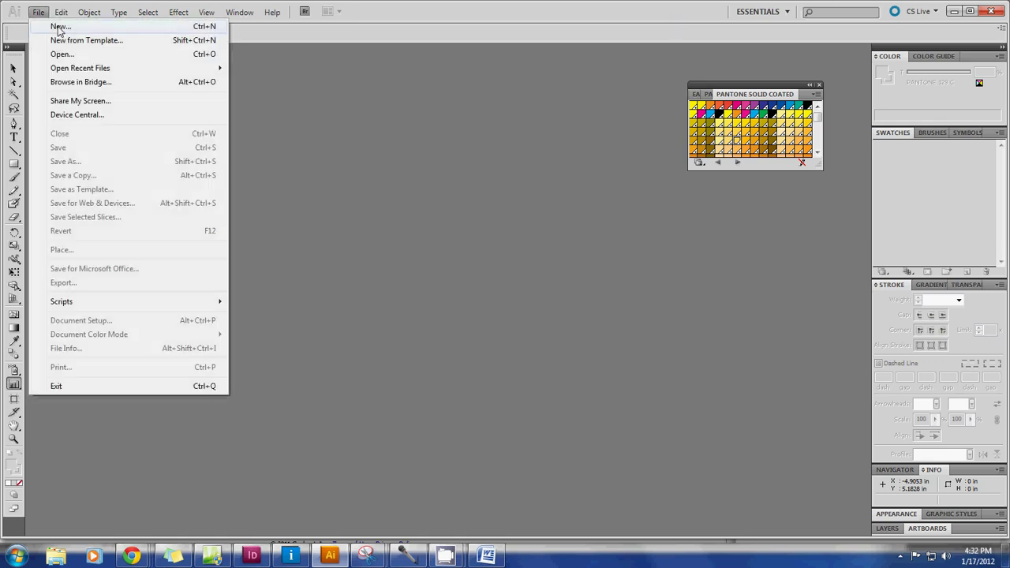
left_click(60, 27)
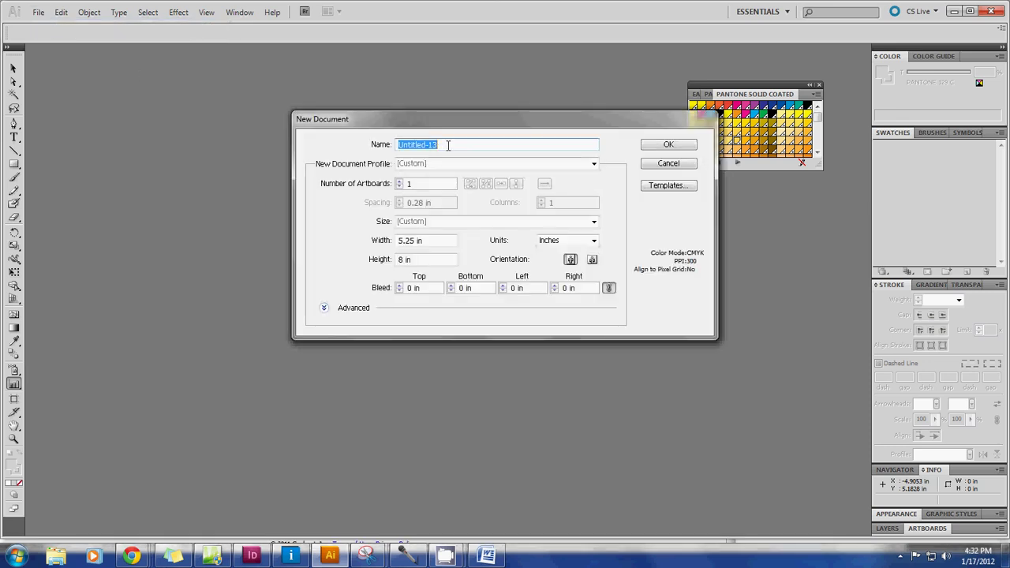
type("PieCh")
type("art1")
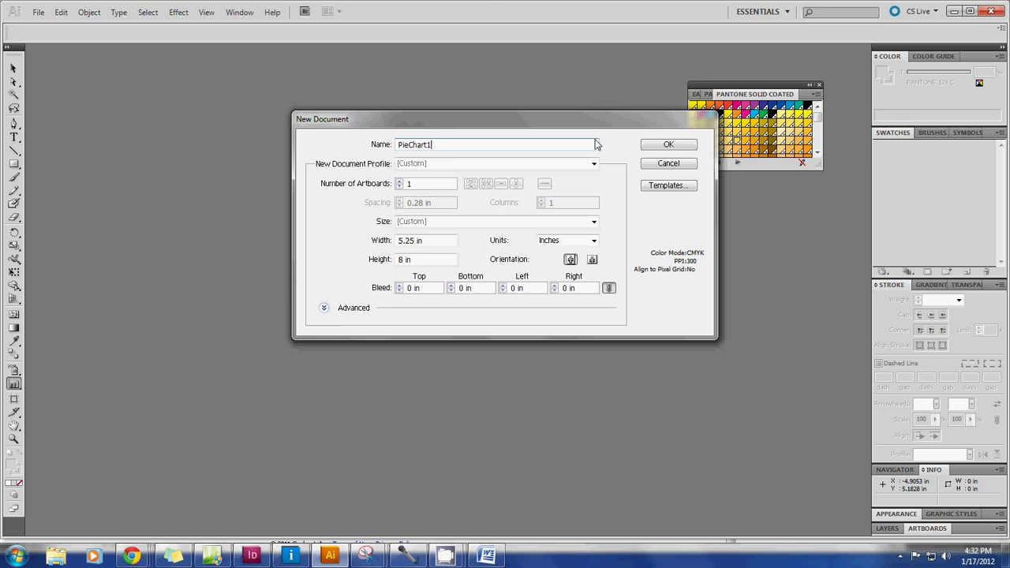
left_click(669, 144)
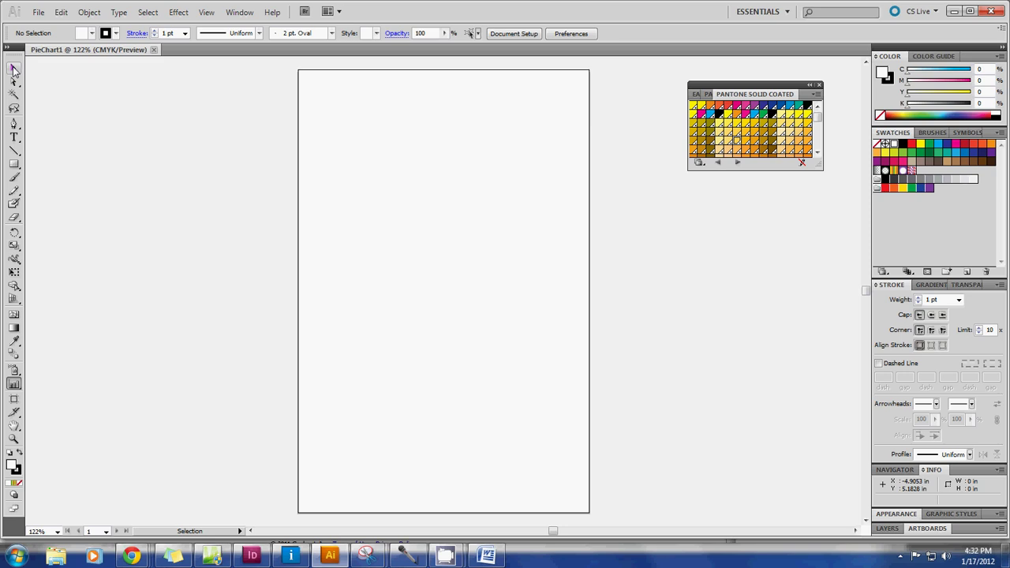
Step: Switch the graph tool's type from Column to Pie in the Graph Type dialog
double_click(13, 385)
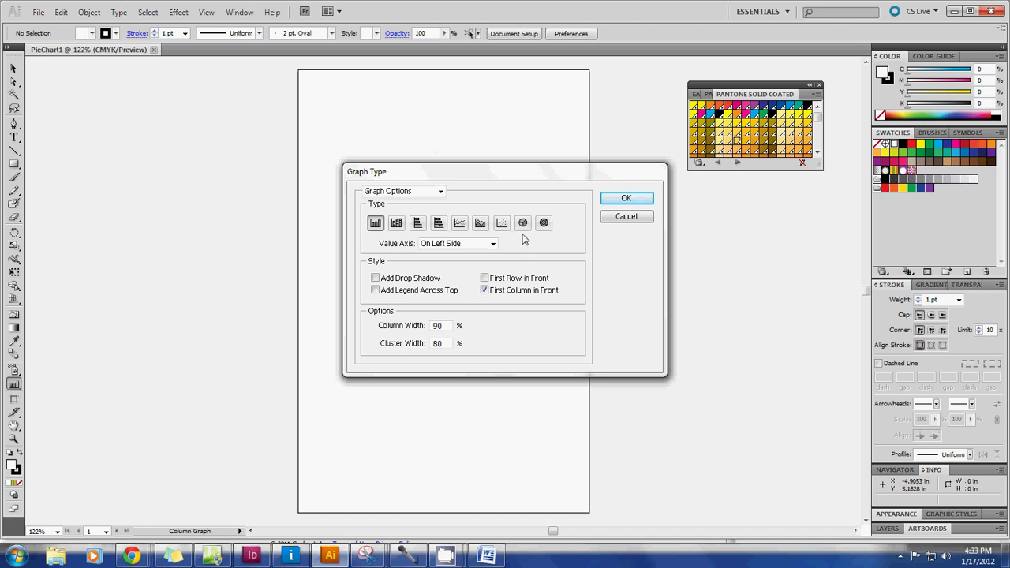
left_click(522, 224)
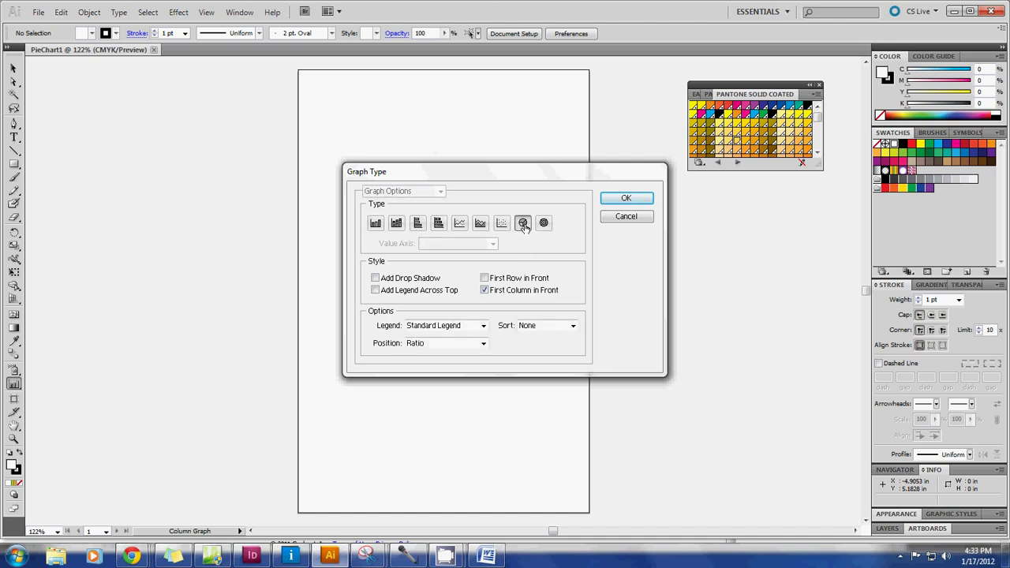
left_click(619, 199)
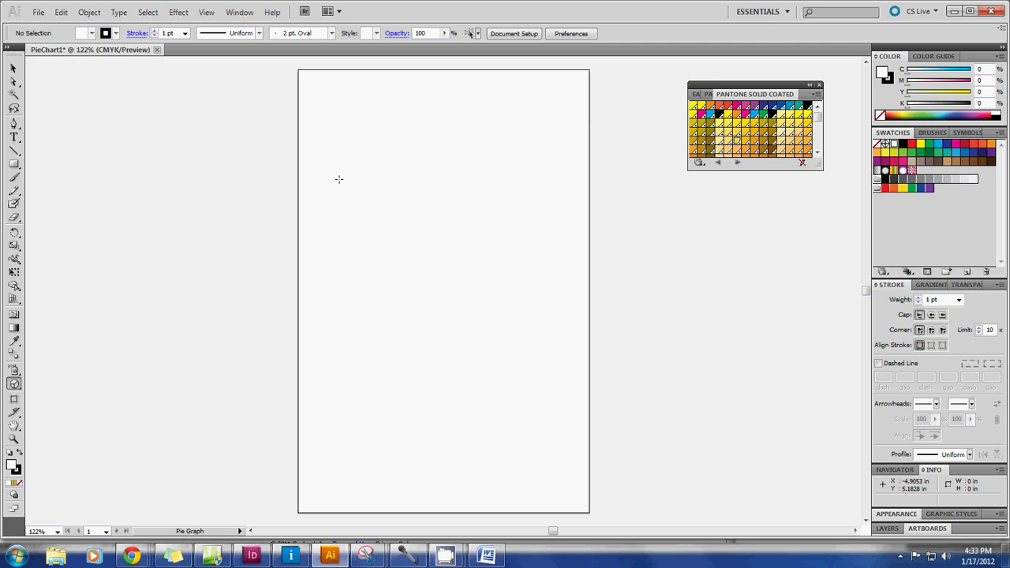
Step: Drag out a pie graph near the page centre and enter 525000 as its first value
left_click_drag(338, 179, 483, 373)
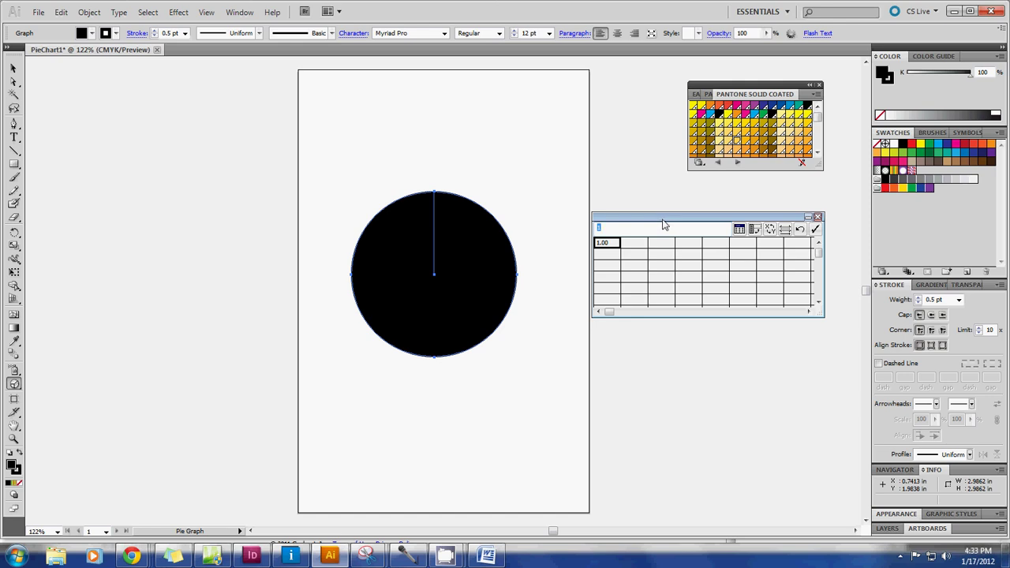
type("52")
type("5000")
left_click(631, 243)
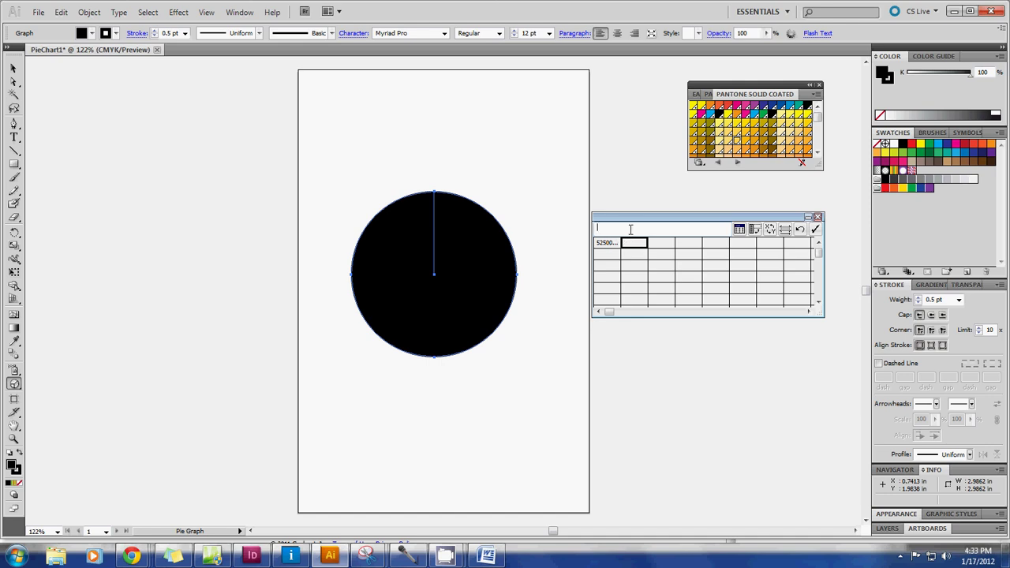
Step: Enter 625000, 356900 and 1125000 in the next three data-sheet cells
type("62")
type("5000")
left_click(661, 243)
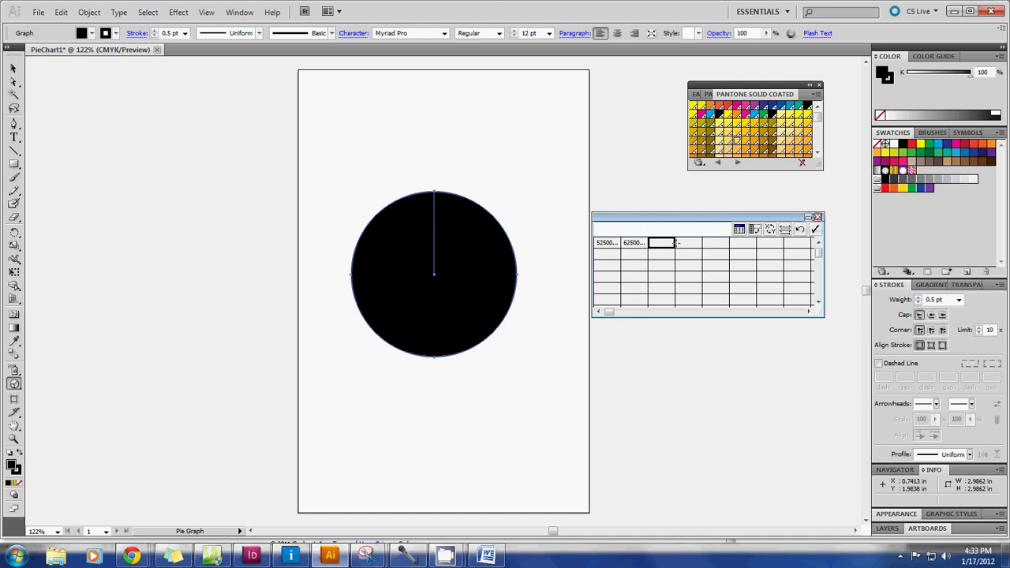
type("356")
type("900")
left_click(692, 242)
type("112")
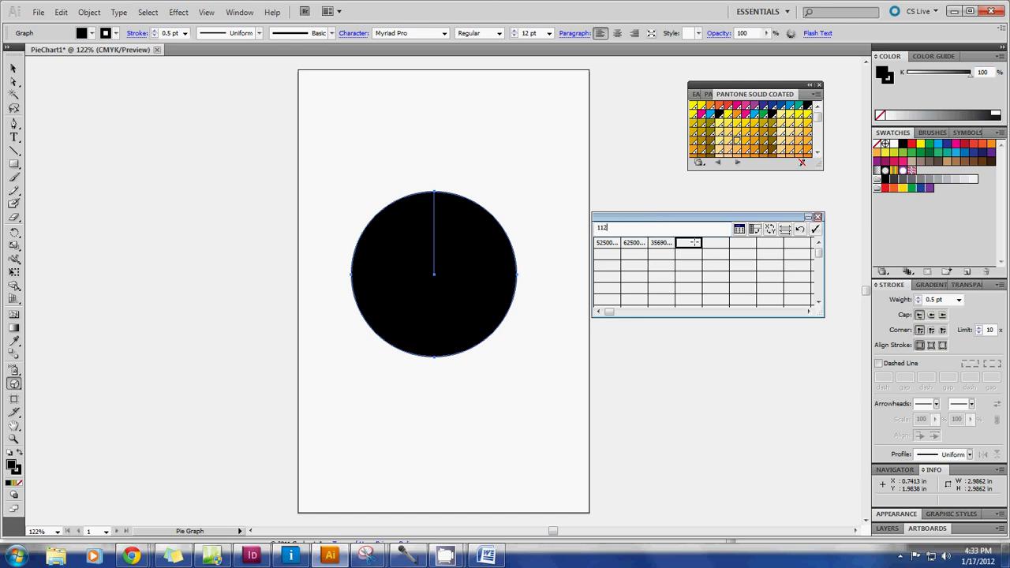
type("5000")
key("Tab")
Step: Apply the graph data to form four grey wedges, then close the Pantone Solid Coated panel
left_click(815, 230)
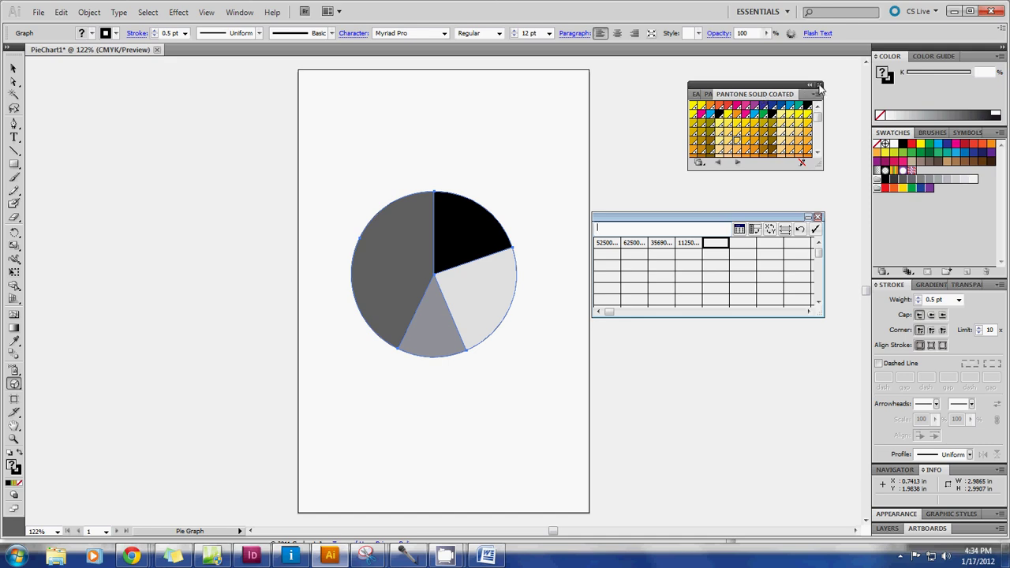
left_click(819, 85)
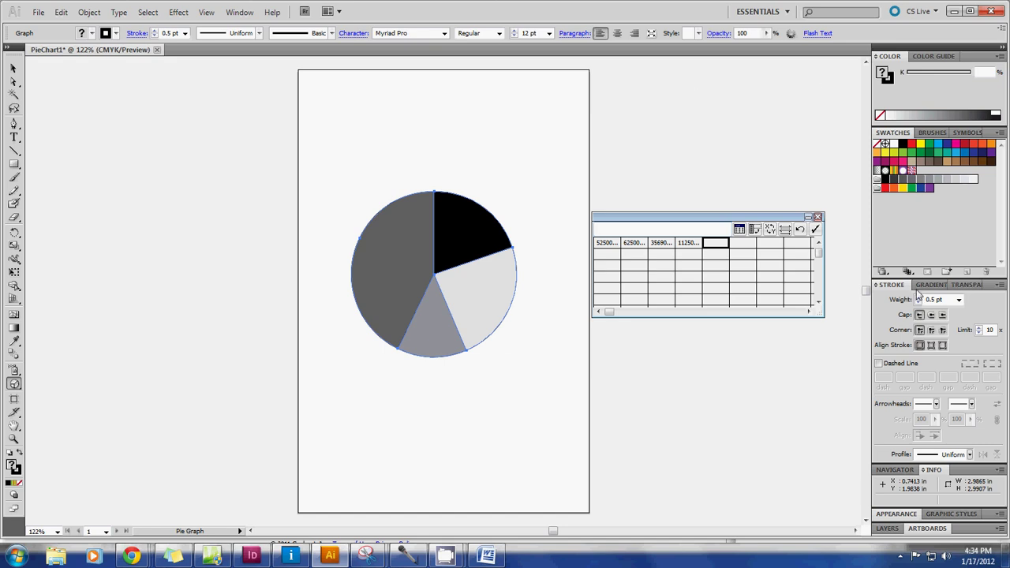
Step: Load the PANTONE solid coated colour book via the Swatches panel menu
left_click(1000, 135)
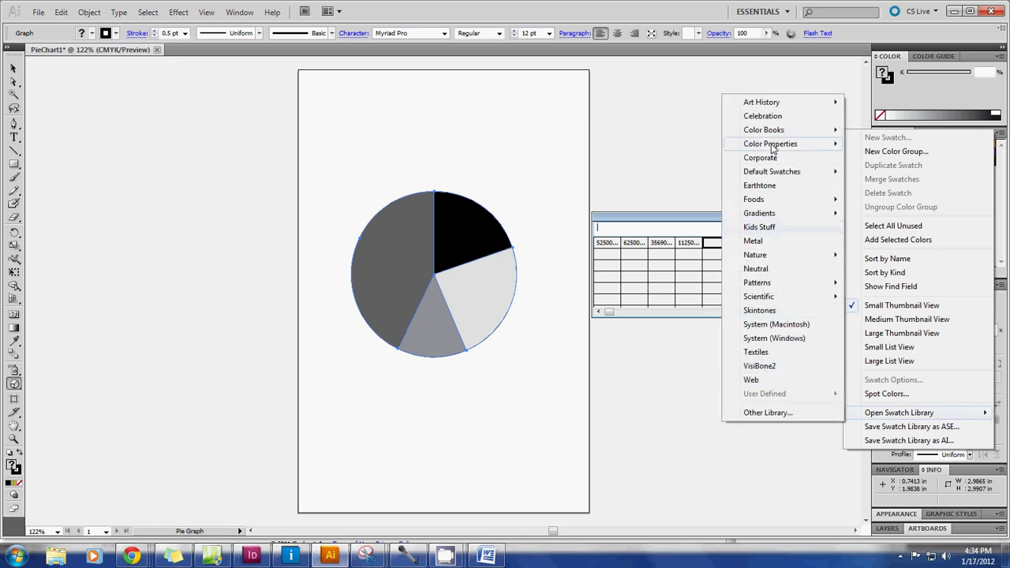
mouse_move(764, 129)
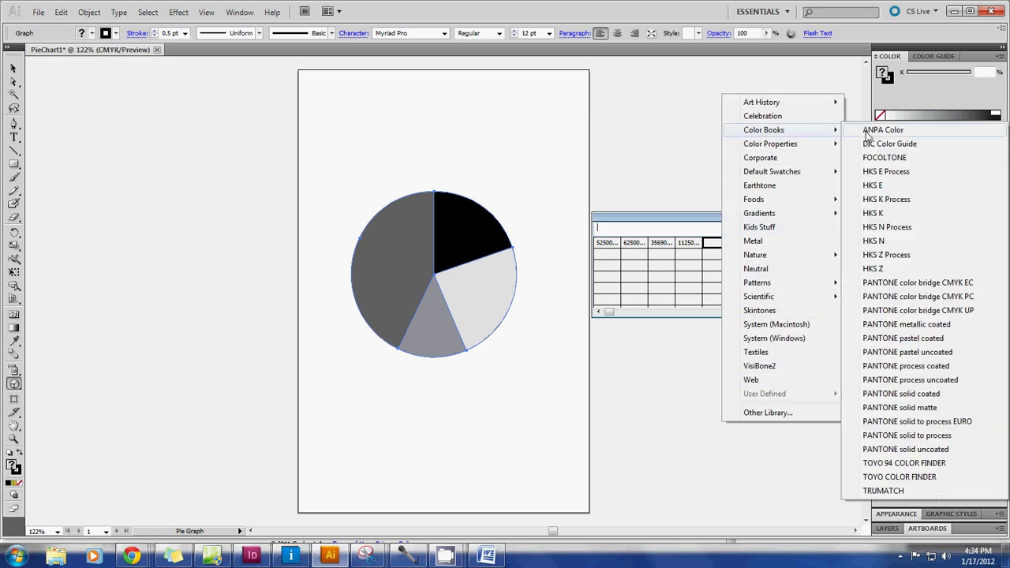
left_click(894, 394)
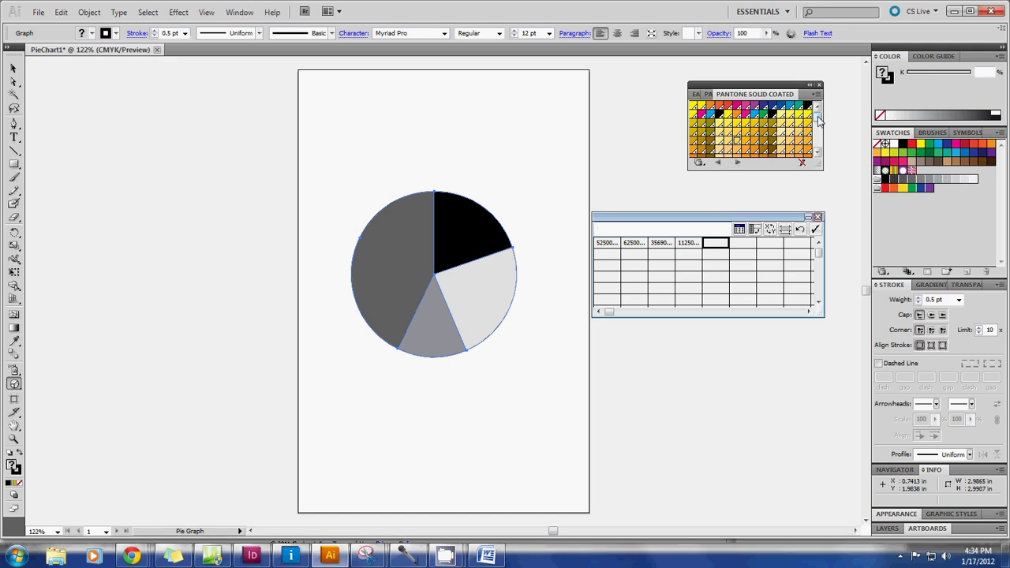
Step: Add a Pantone yellow chip to the Swatches panel and fill the top-right wedge with it
mouse_move(818, 118)
left_mouse_down()
mouse_move(822, 156)
mouse_move(816, 117)
left_mouse_up()
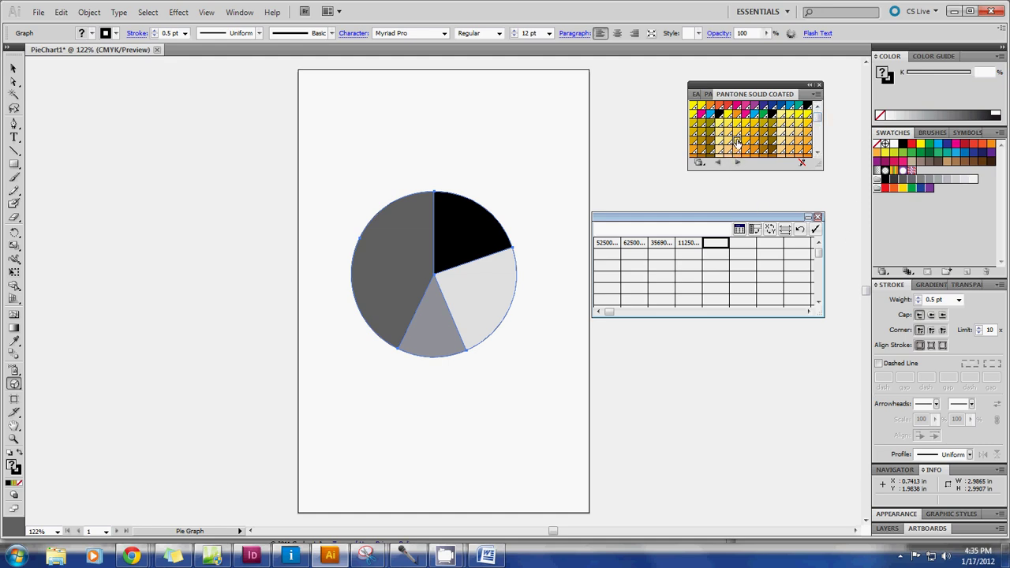
left_click_drag(799, 148, 898, 208)
mouse_move(922, 170)
left_mouse_down()
mouse_move(499, 260)
mouse_move(466, 237)
left_mouse_up()
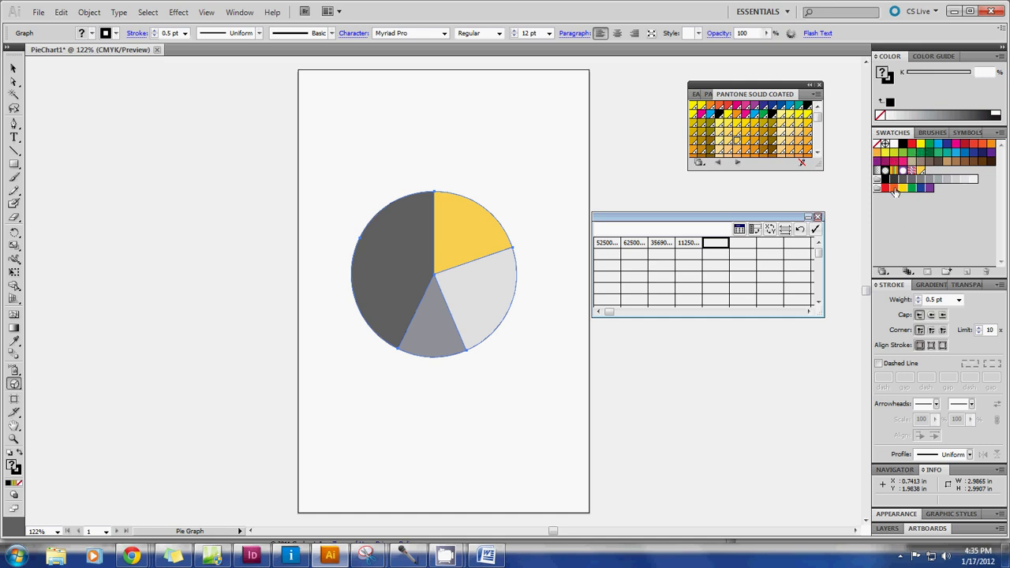
Step: Select all unused swatches and delete them
left_click(999, 135)
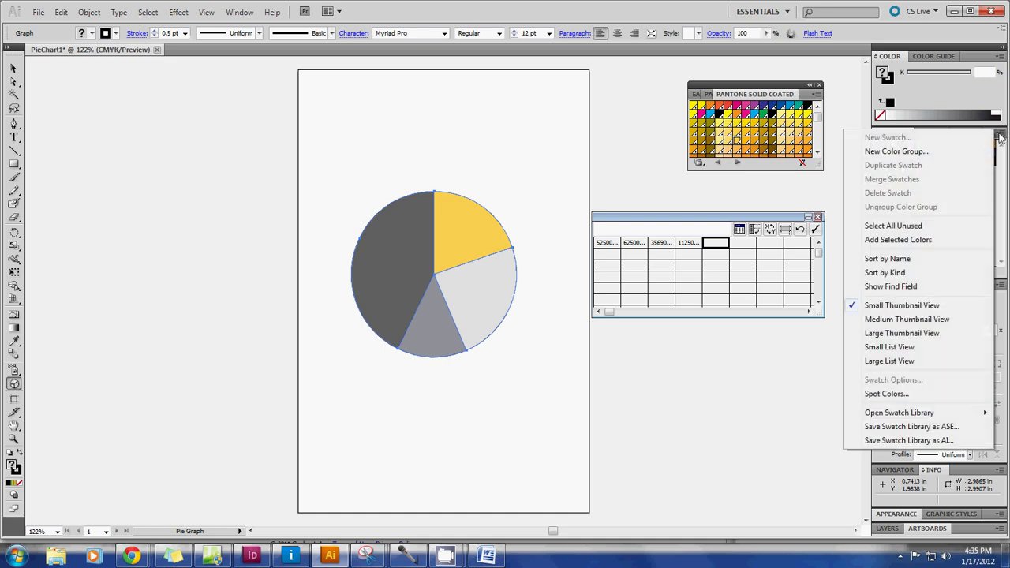
left_click(912, 229)
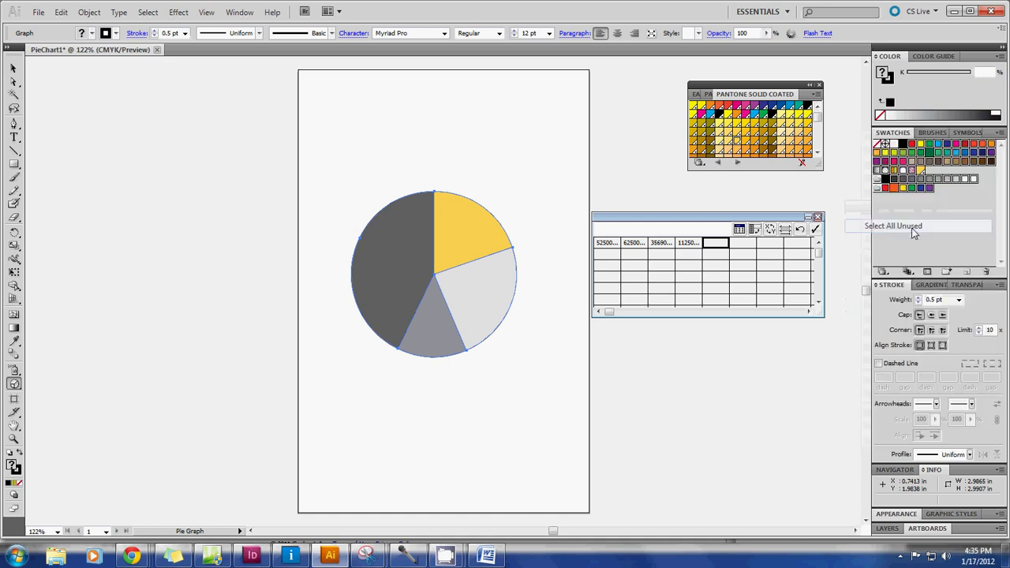
left_click(986, 272)
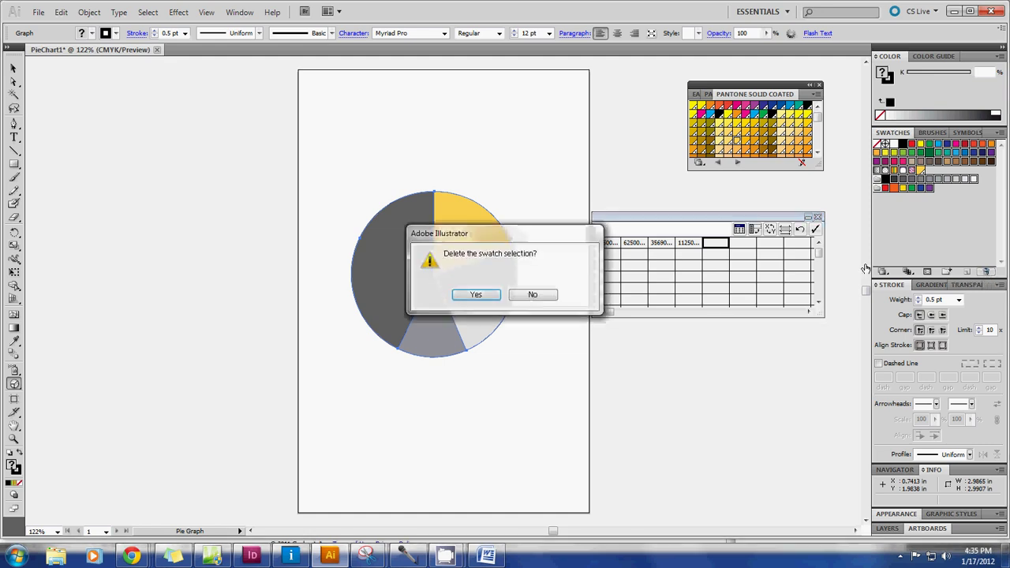
left_click(477, 296)
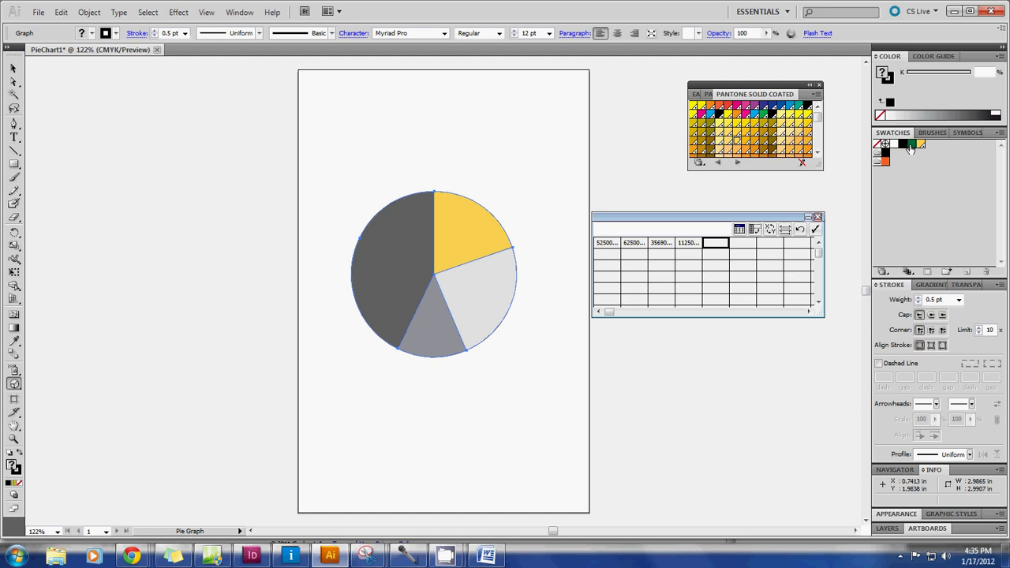
Step: Delete the leftover green, next and orange swatches one by one
left_click(910, 144)
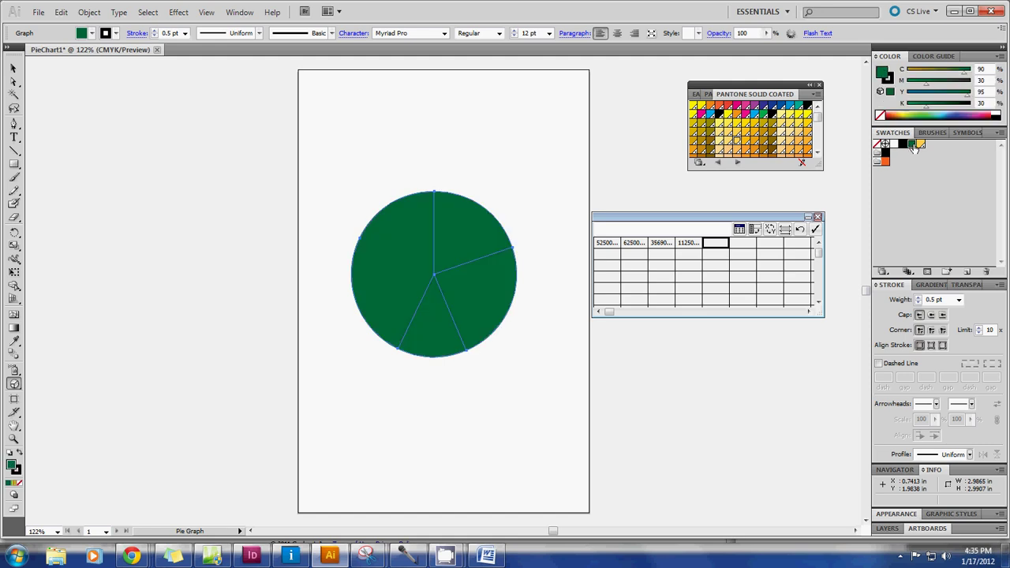
left_click(987, 273)
left_click(473, 294)
left_click(885, 152)
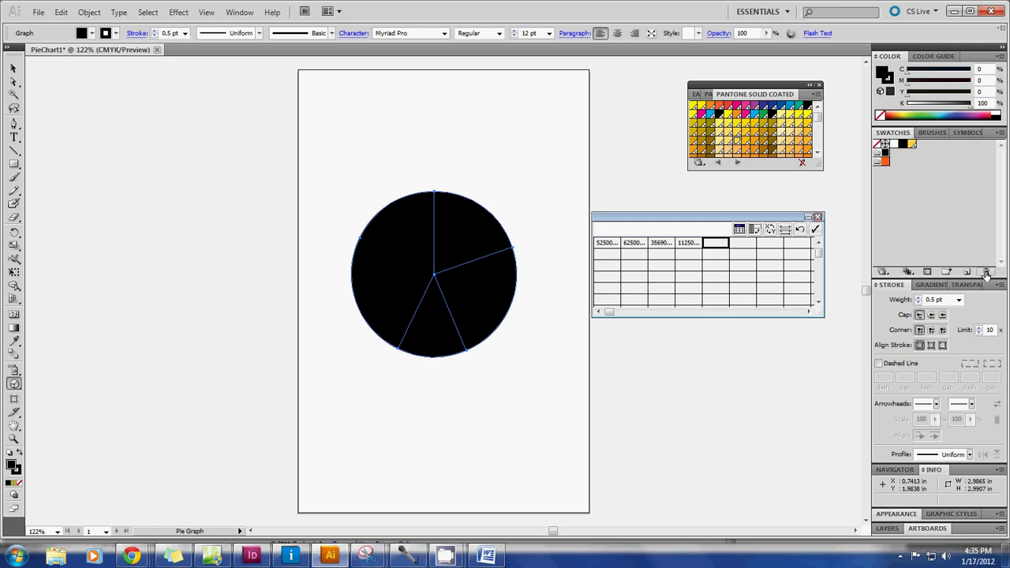
left_click(987, 273)
left_click(476, 294)
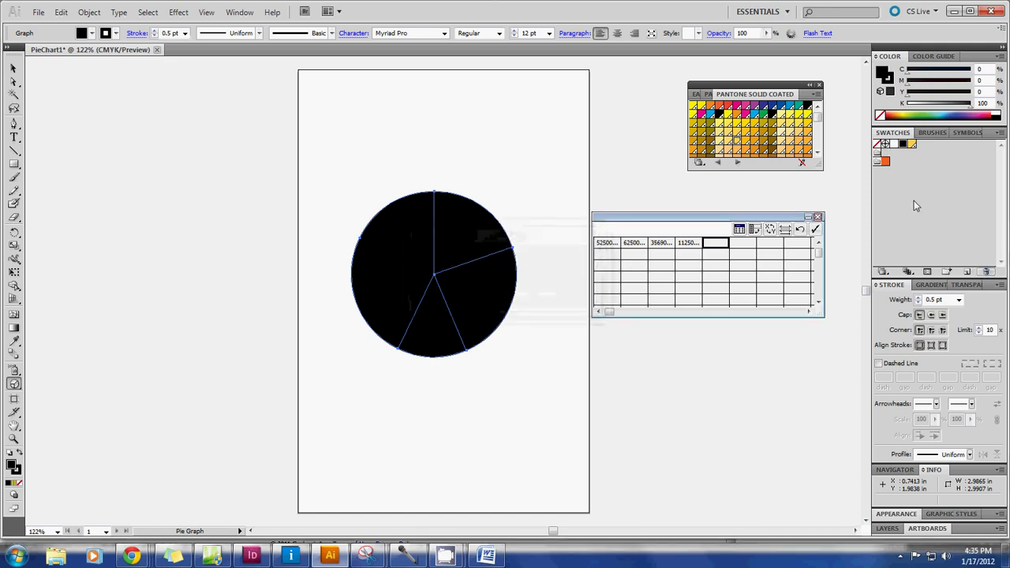
left_click(884, 162)
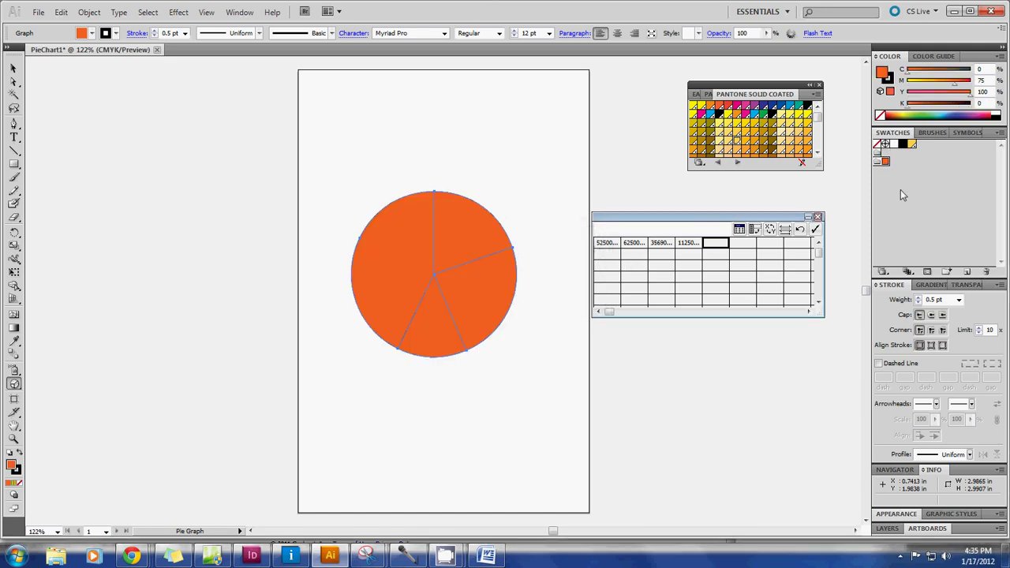
left_click(987, 273)
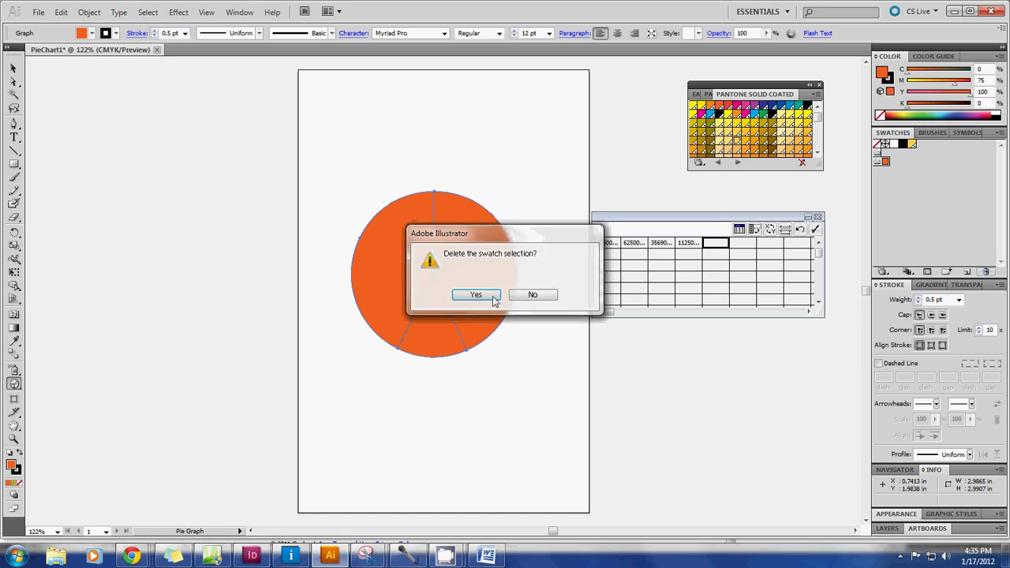
left_click(474, 296)
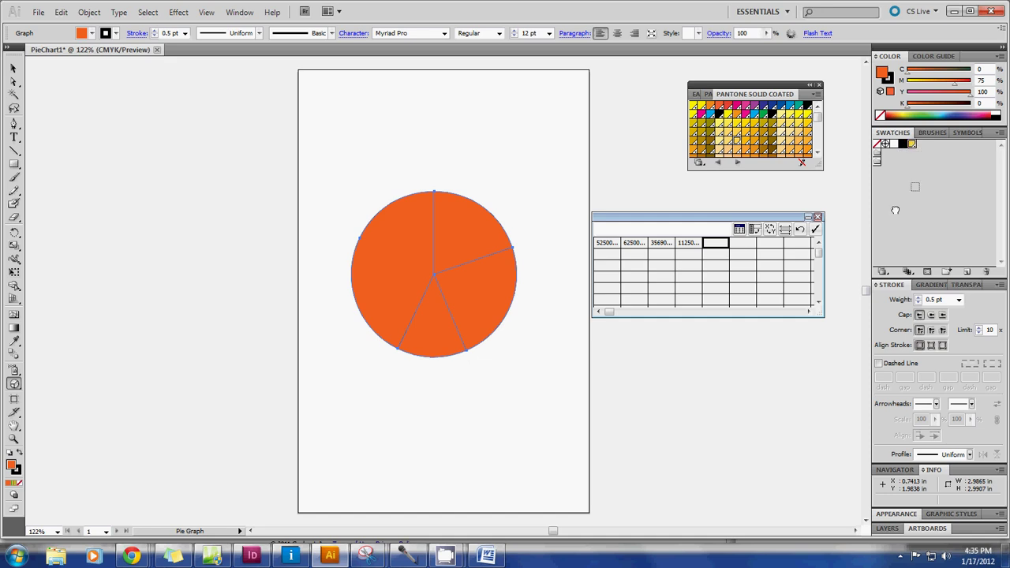
Step: Fill the left and lower-right wedges with yellow and the upper-right and bottom wedges with black
left_click_drag(409, 253, 408, 253)
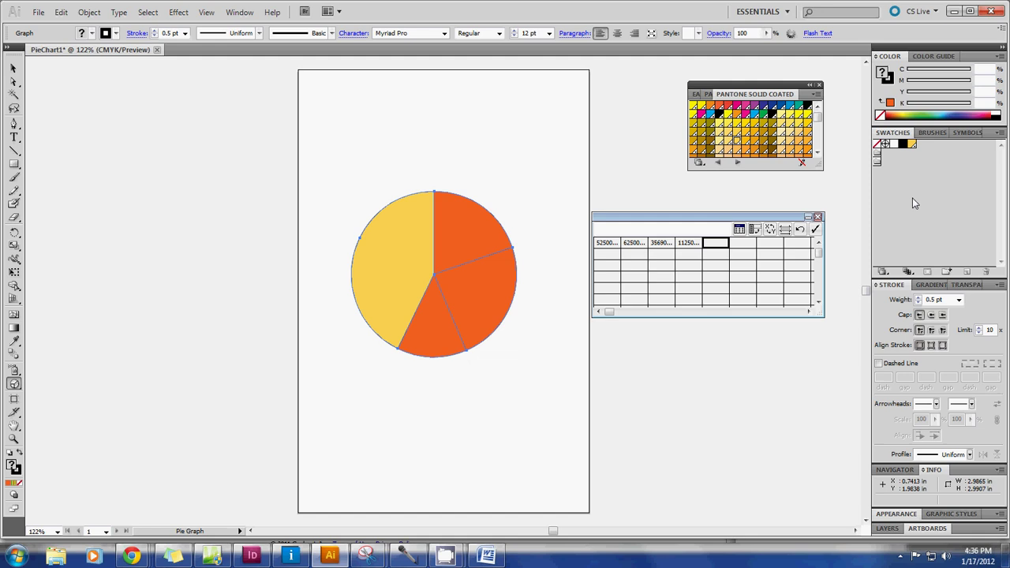
left_click_drag(915, 150, 483, 285)
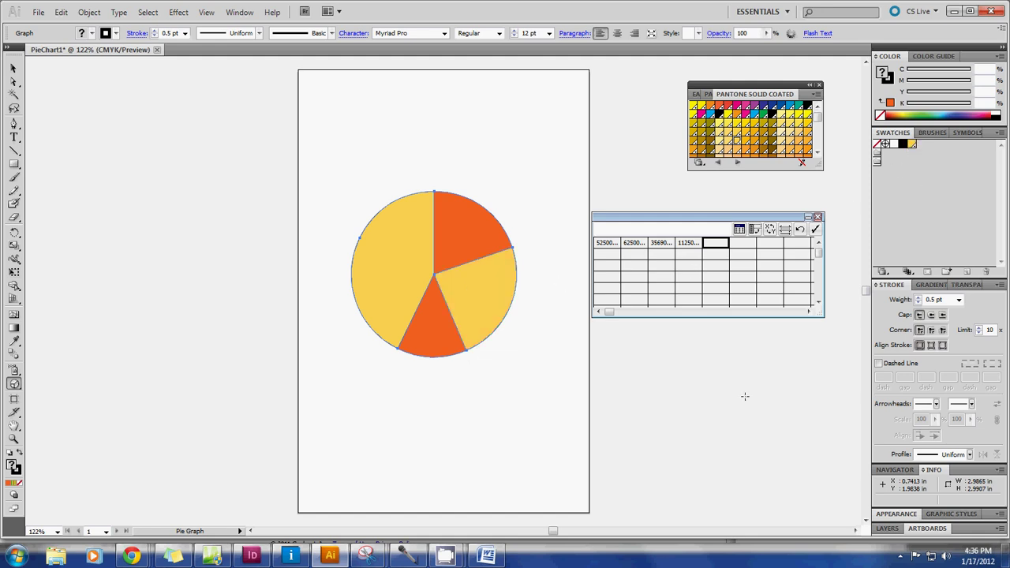
left_click_drag(903, 145, 486, 233)
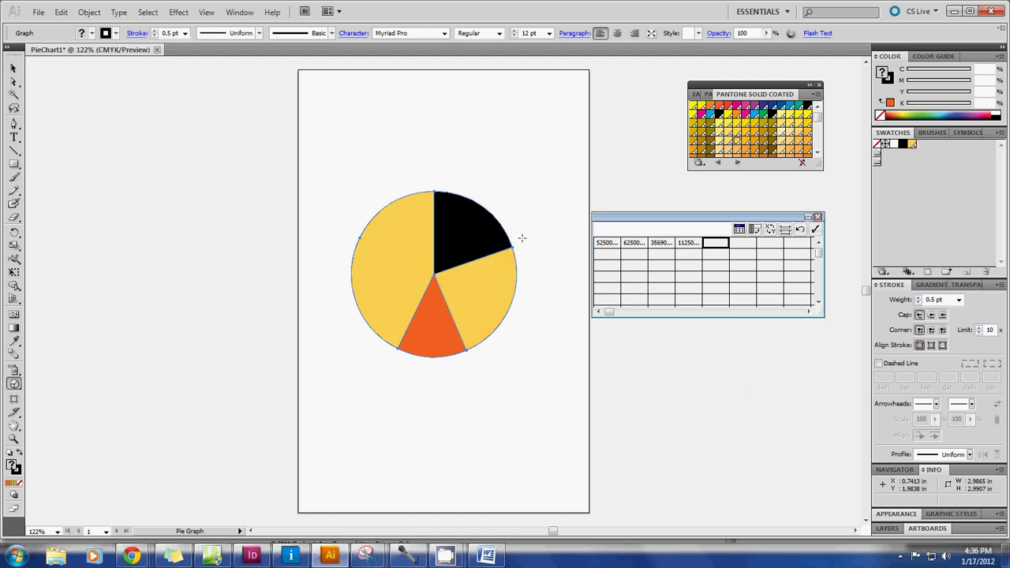
mouse_move(895, 153)
left_mouse_down()
mouse_move(399, 356)
mouse_move(425, 333)
left_mouse_up()
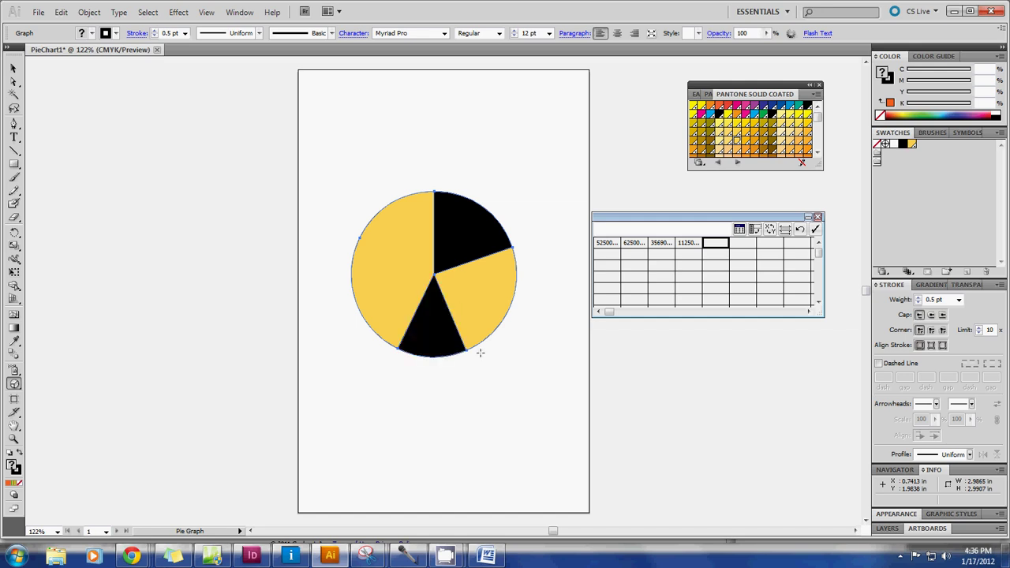
left_click(14, 82)
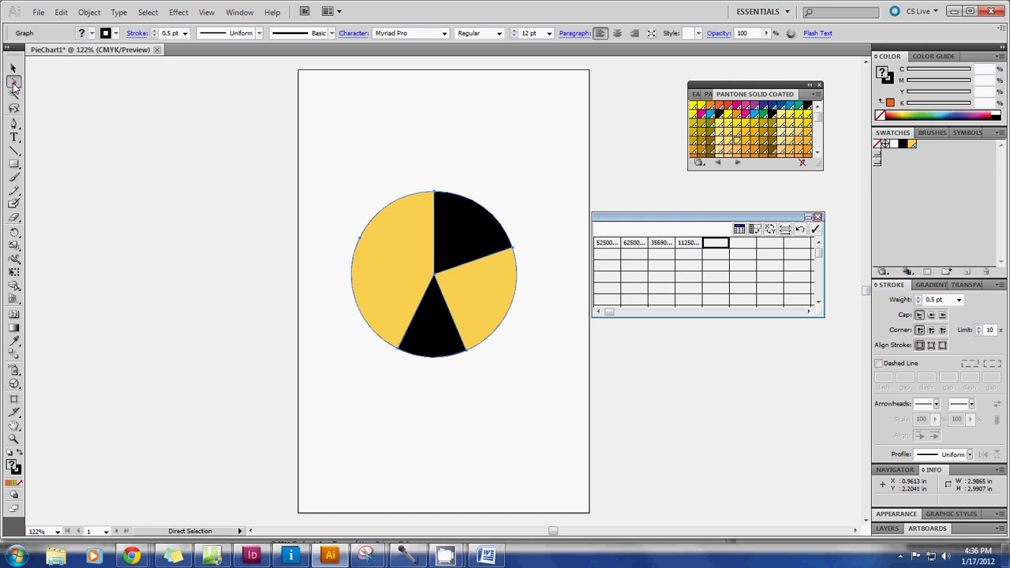
Step: Lighten the upper-right wedge to 40% grey
left_click(544, 221)
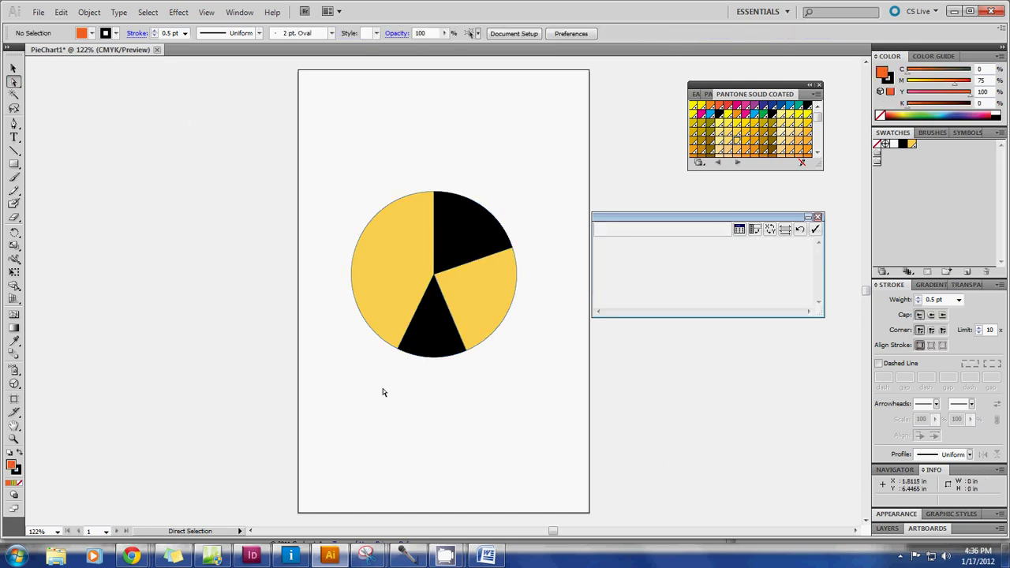
left_click(456, 249)
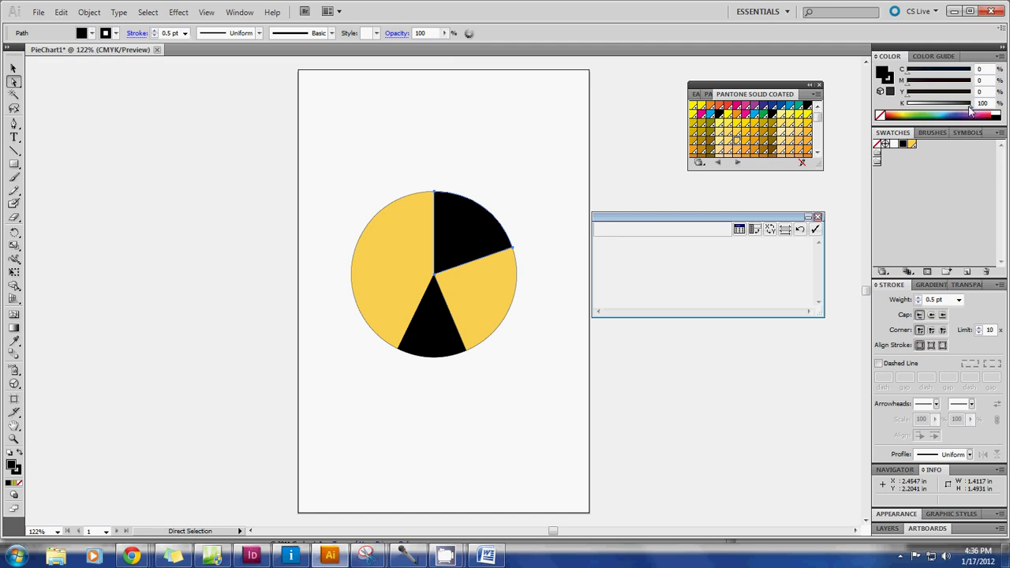
left_click_drag(969, 107, 934, 111)
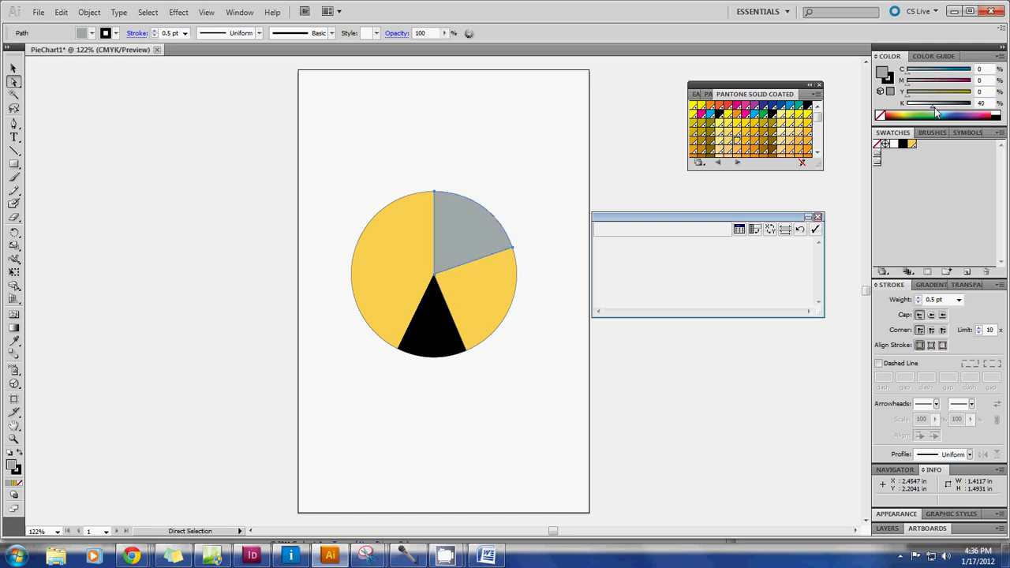
Step: Set the bottom wedge to 20% grey and the lower-right wedge to a 70% Pantone 129 C tint
left_click(451, 339)
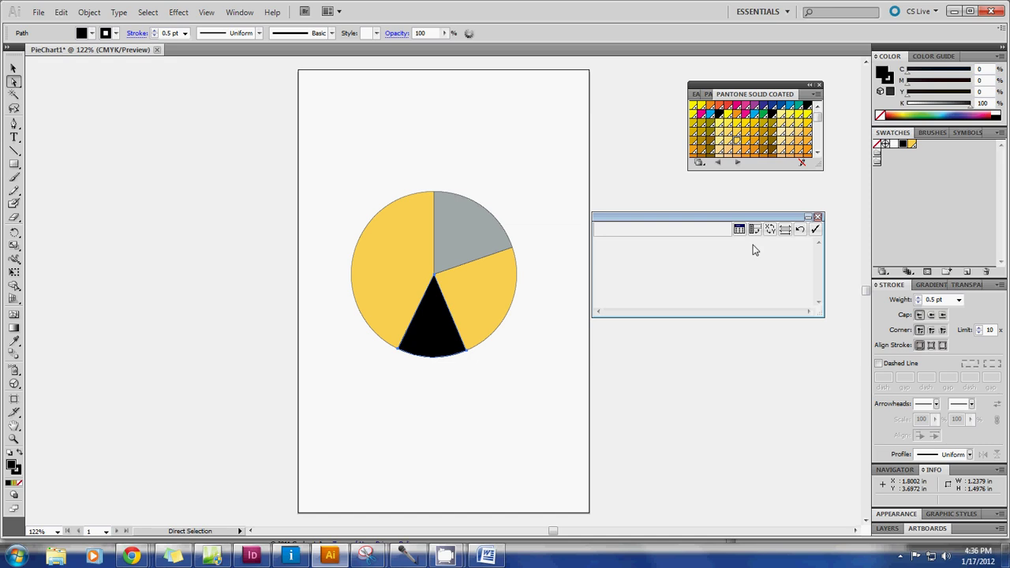
double_click(991, 102)
type("20")
left_click(465, 292)
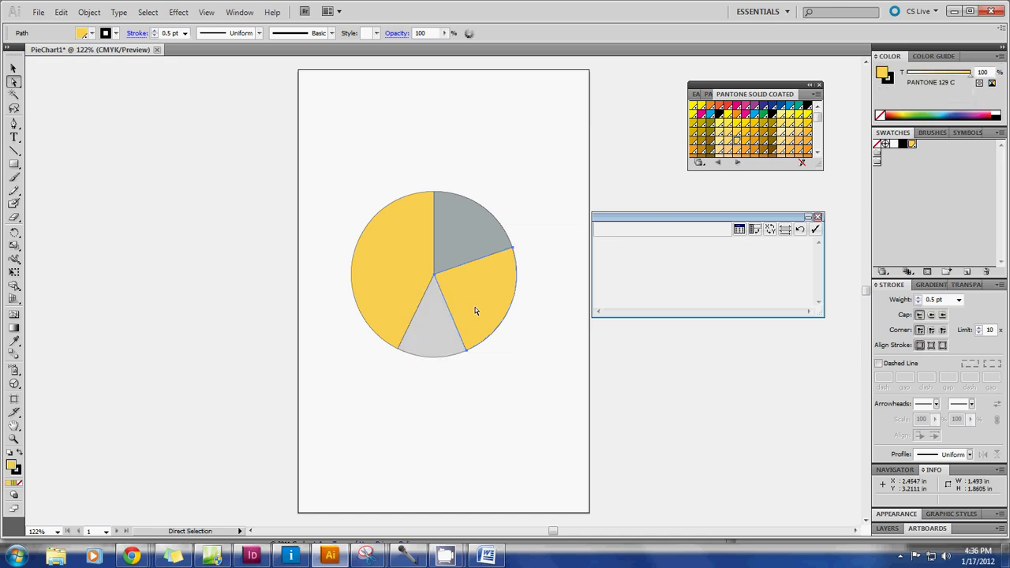
double_click(986, 72)
type("70")
left_click(489, 280)
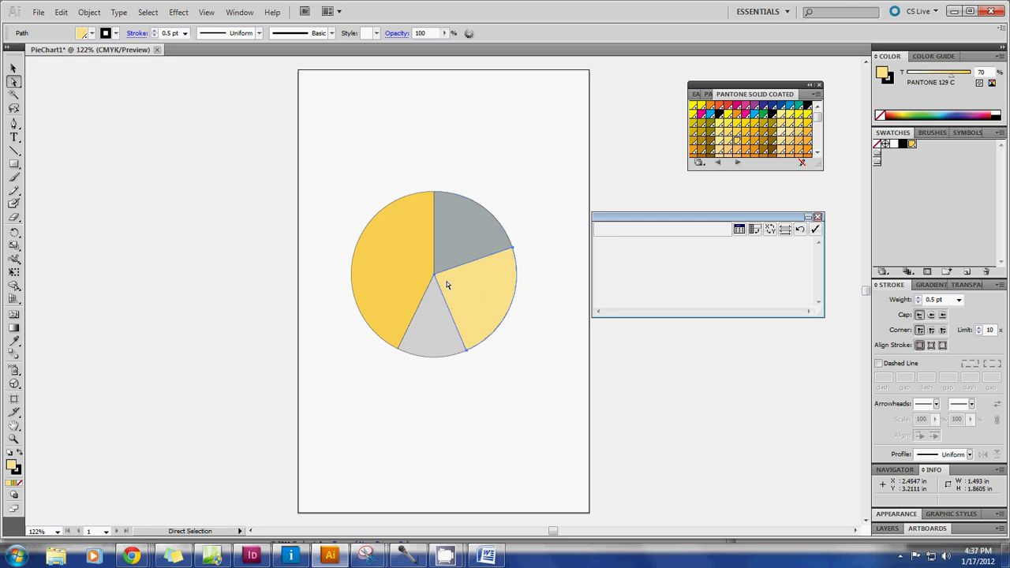
Step: Raise the whole pie graph's stroke weight to 1 pt, then deselect it
key("v")
left_click(419, 271)
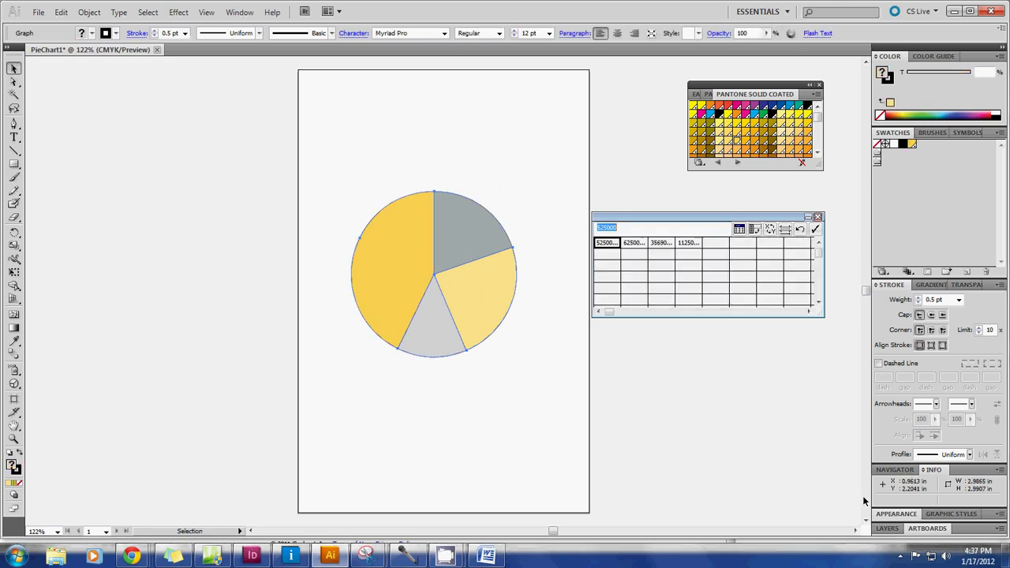
left_click(919, 299)
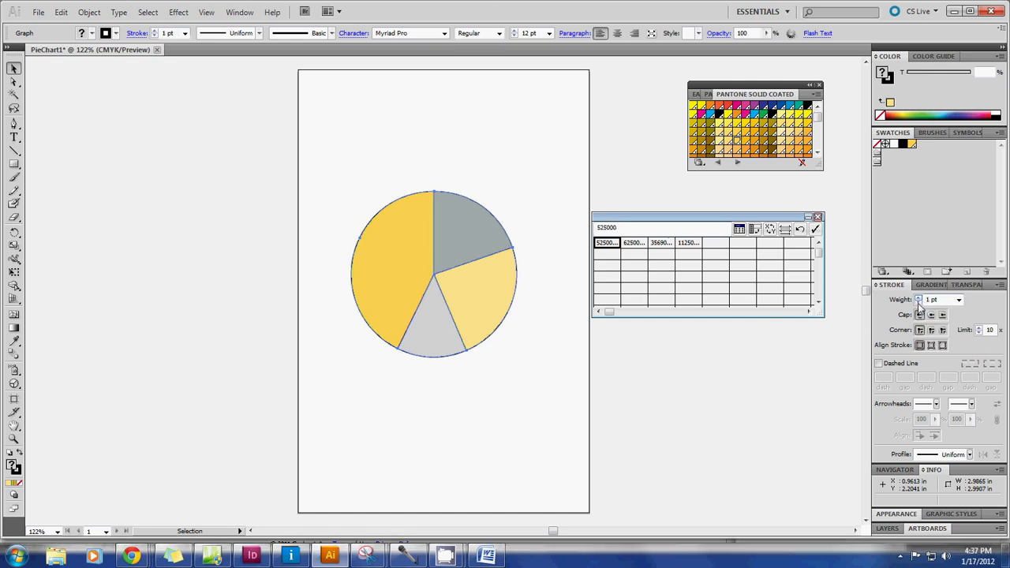
left_click(485, 174)
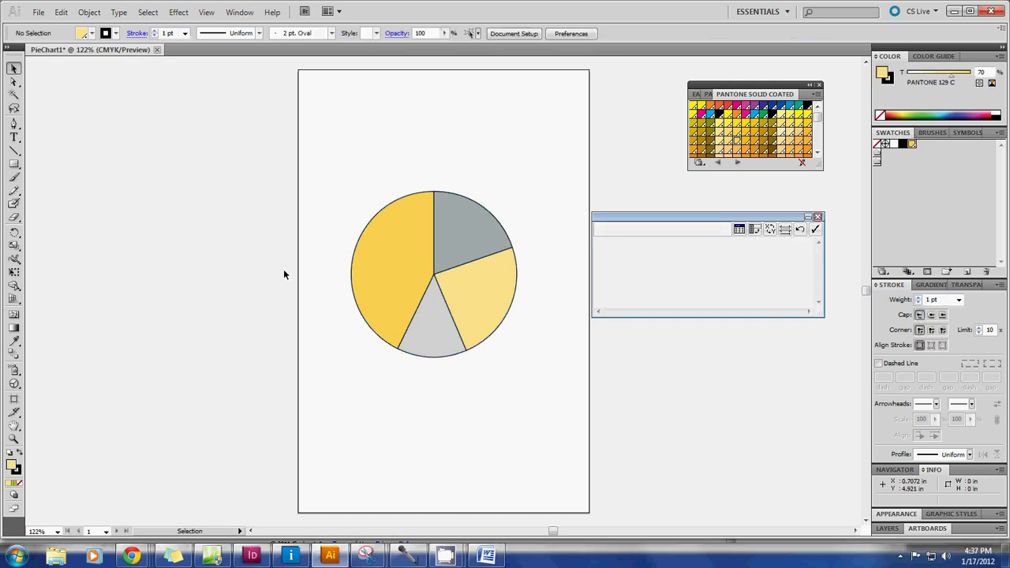
Step: Overwrite PieChart1.ai on the Desktop with the current pie chart, accepting default Illustrator options
left_click(37, 12)
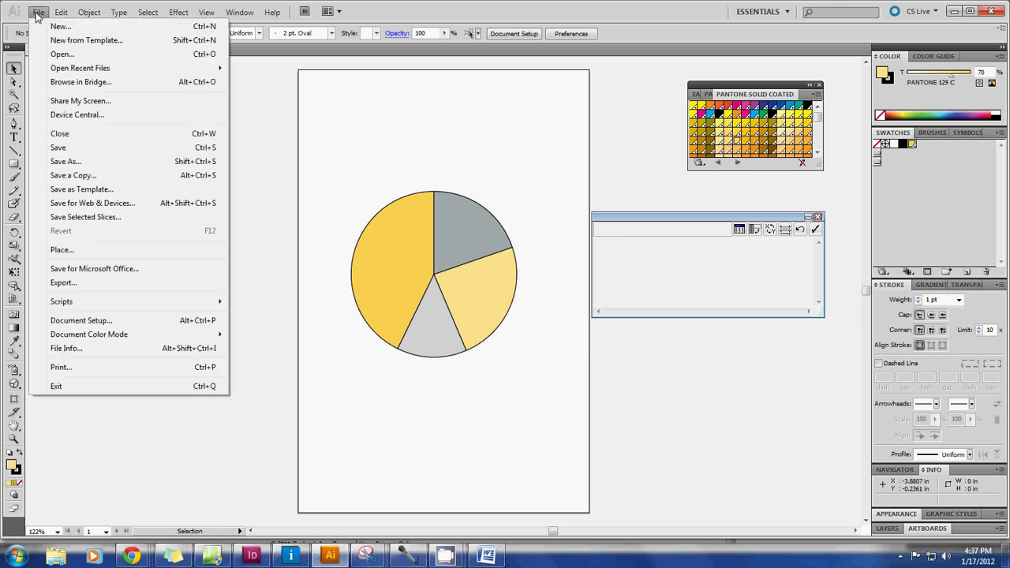
left_click(65, 149)
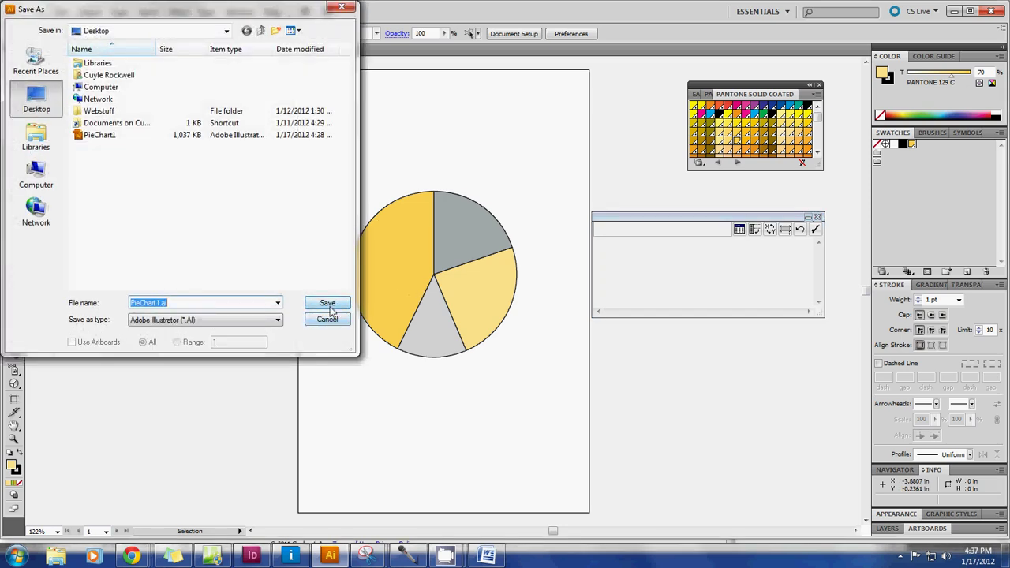
left_click(331, 308)
left_click(544, 322)
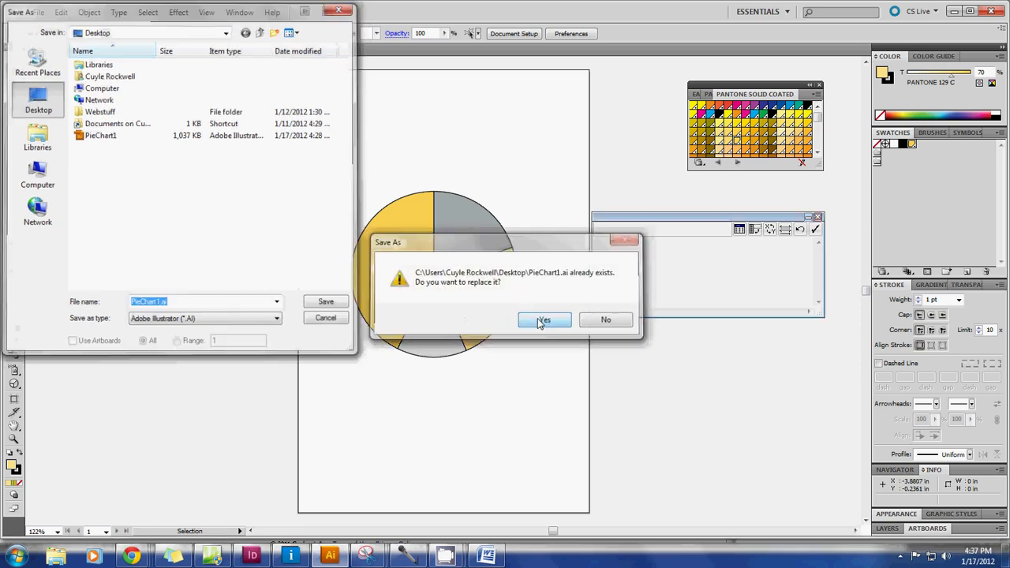
left_click(629, 118)
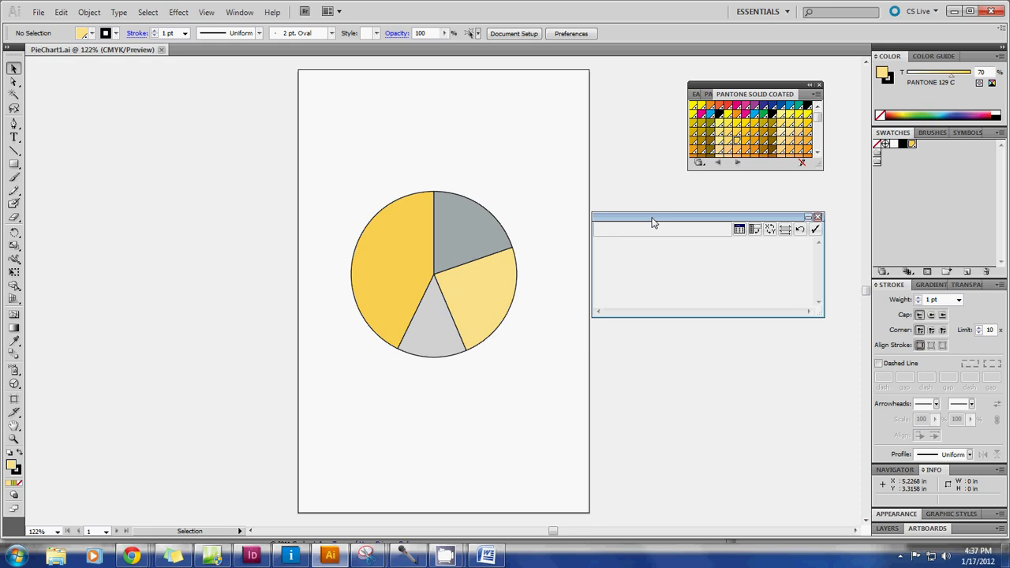
left_click(459, 287)
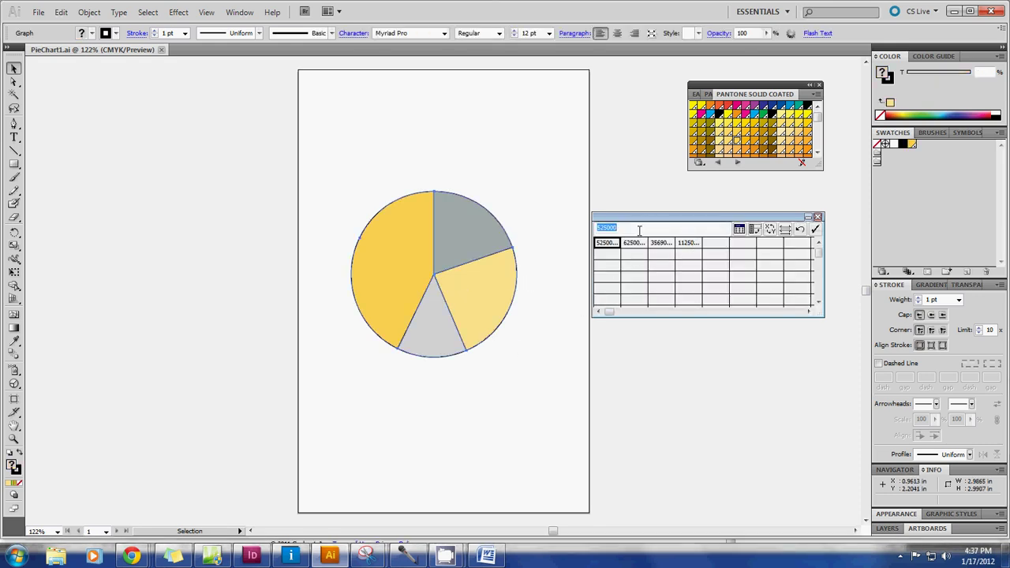
key("Tab")
key("Tab")
key("Tab")
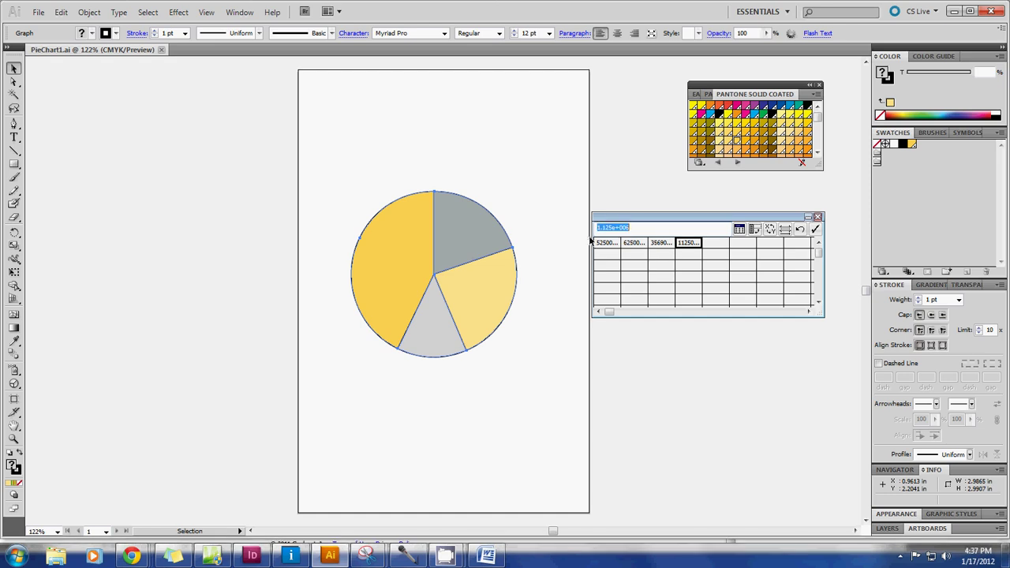
left_click(606, 238)
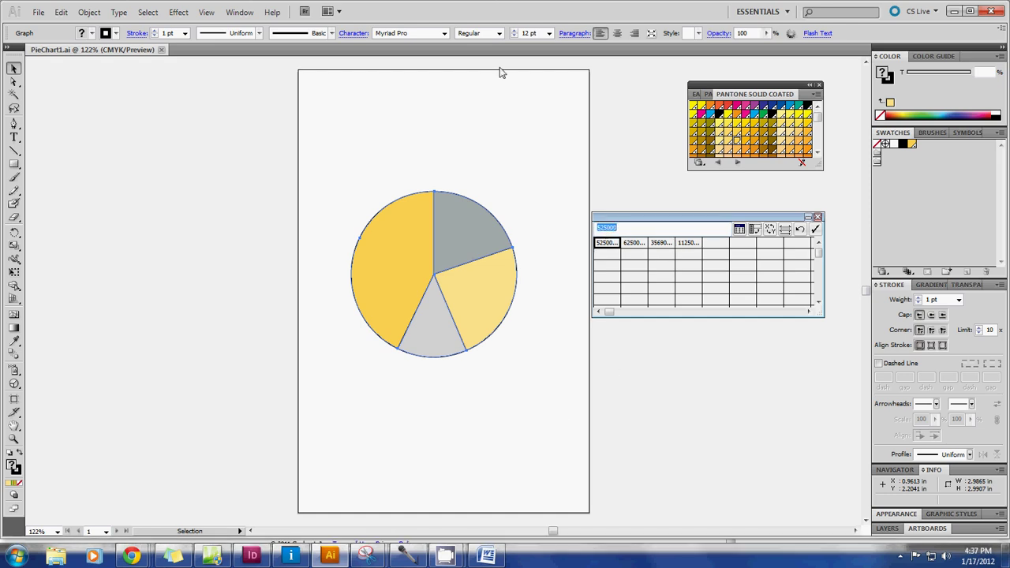
left_click(40, 15)
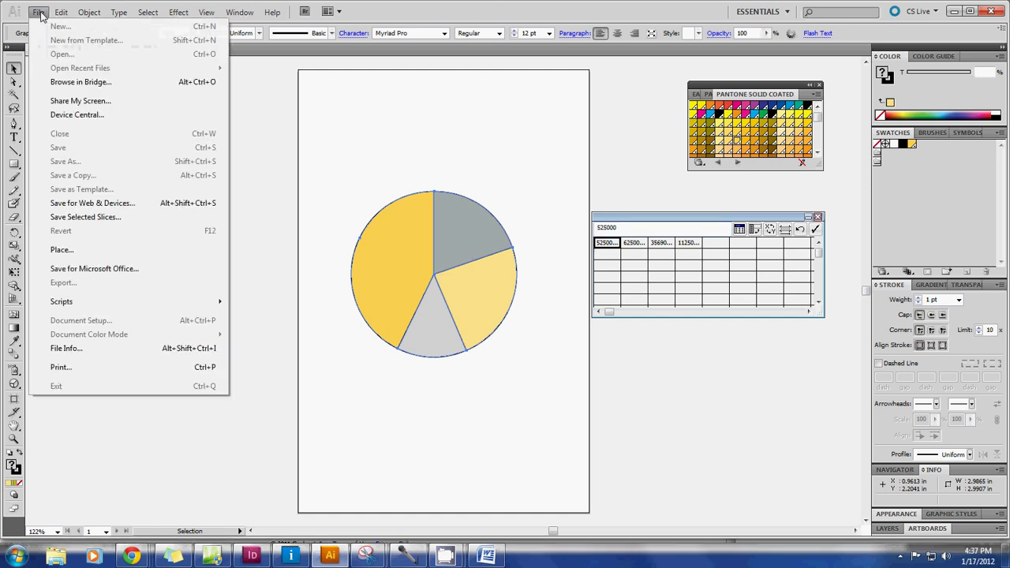
left_click(394, 204)
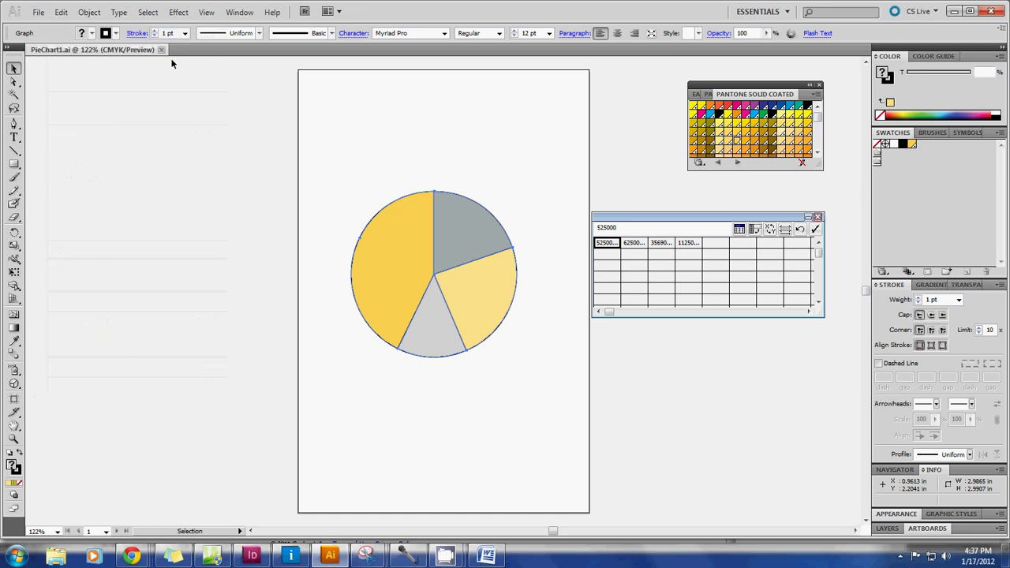
left_click(38, 11)
left_click(356, 155)
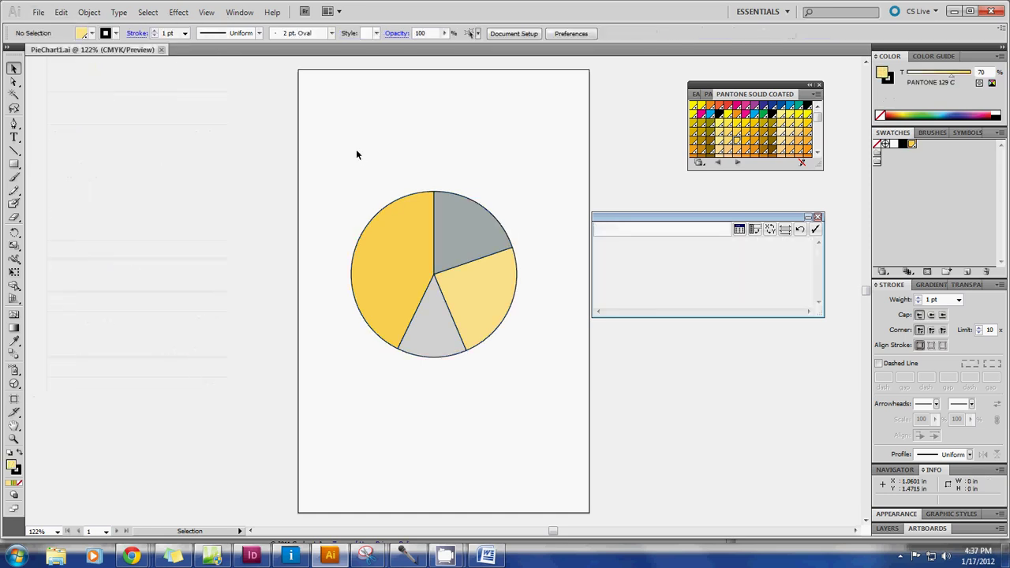
Step: Save an Illustrator EPS copy as PieChart1.eps on the Desktop, replacing the existing file
left_click(38, 12)
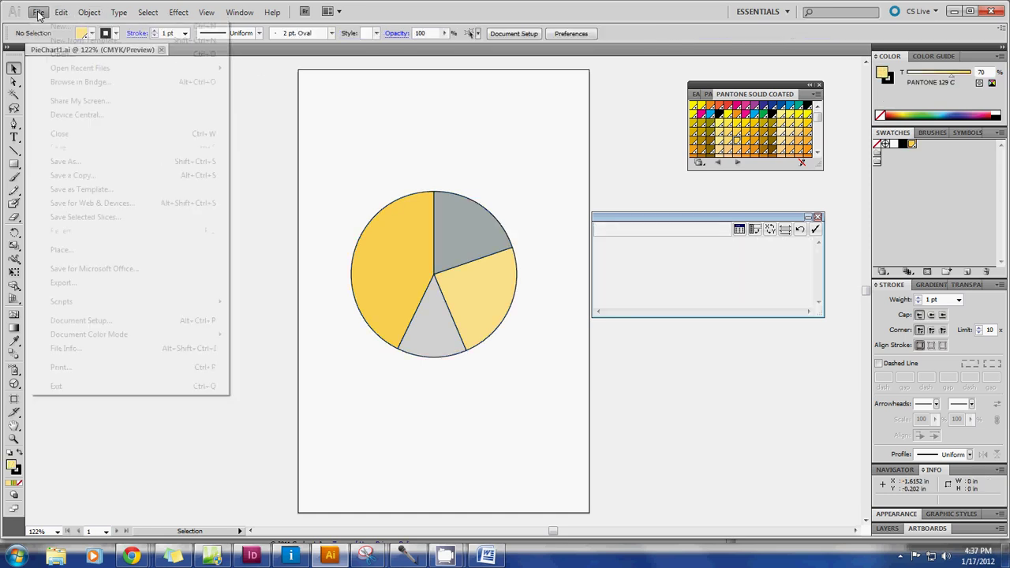
left_click(55, 162)
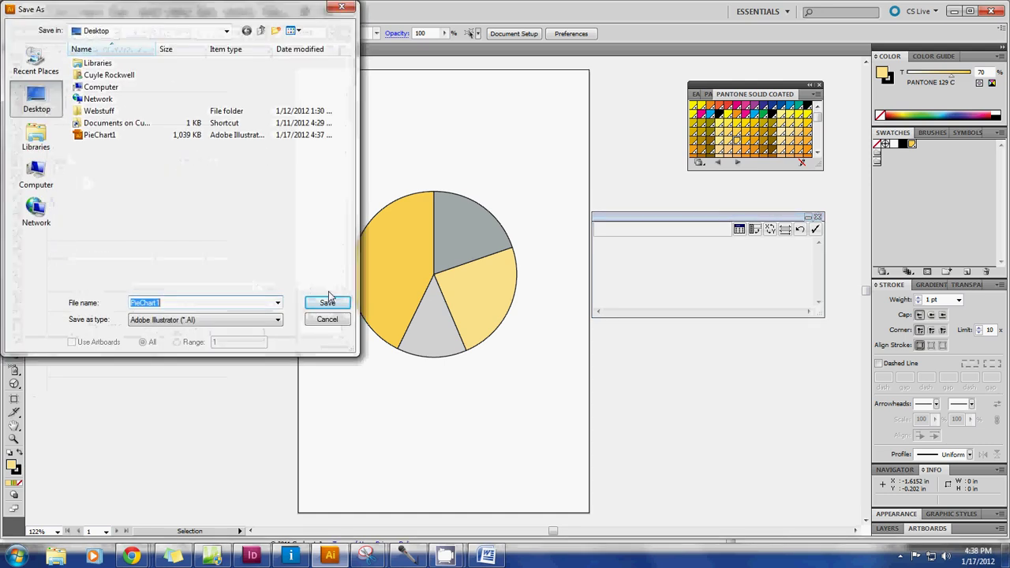
left_click(277, 320)
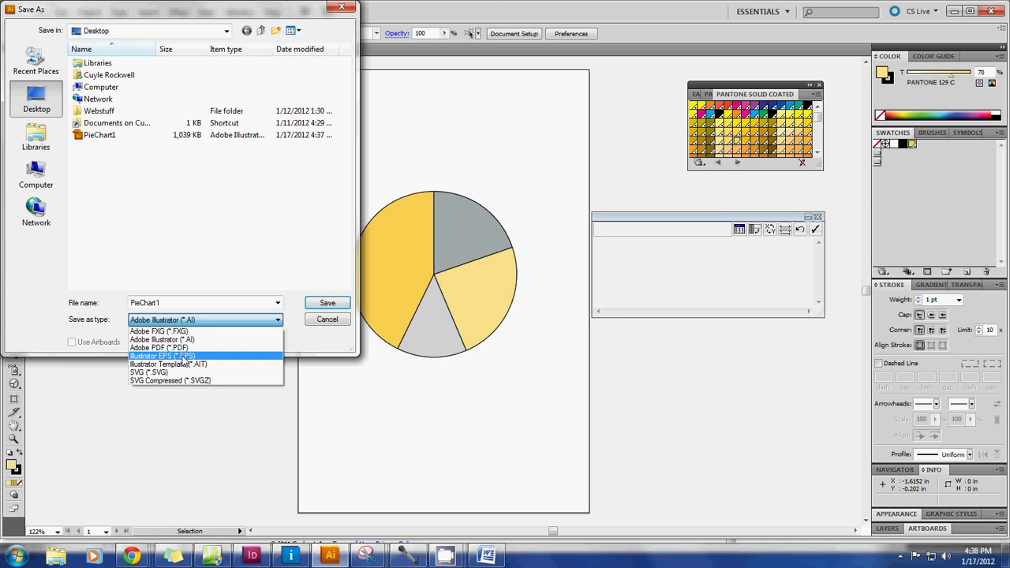
left_click(183, 357)
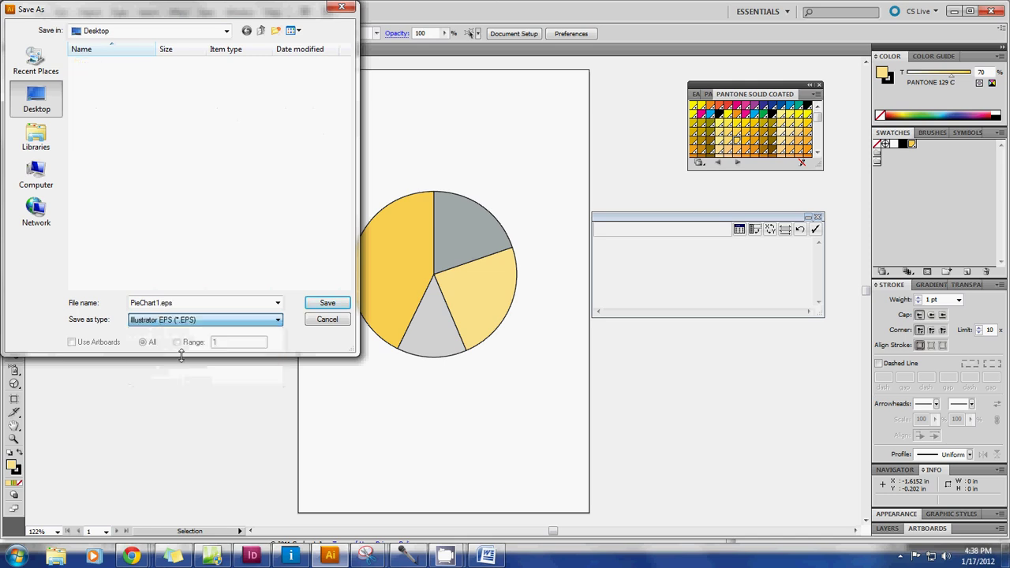
left_click(333, 305)
left_click(541, 319)
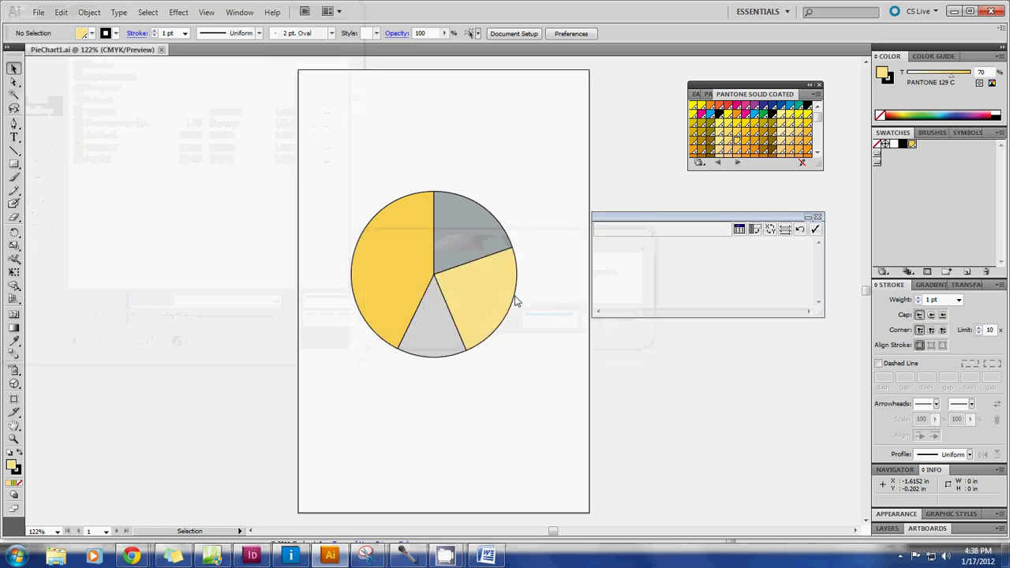
left_click(641, 120)
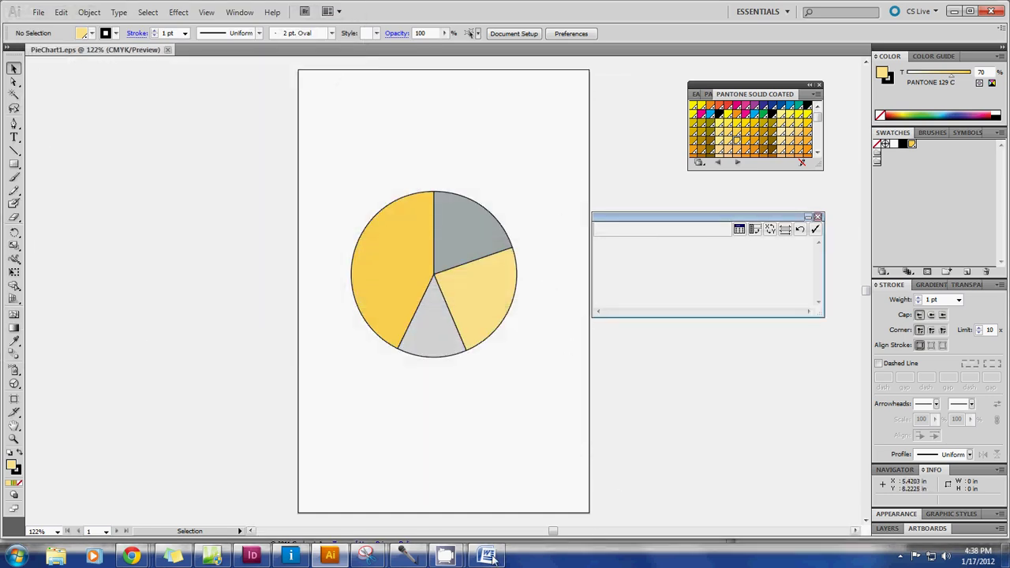
mouse_move(446, 555)
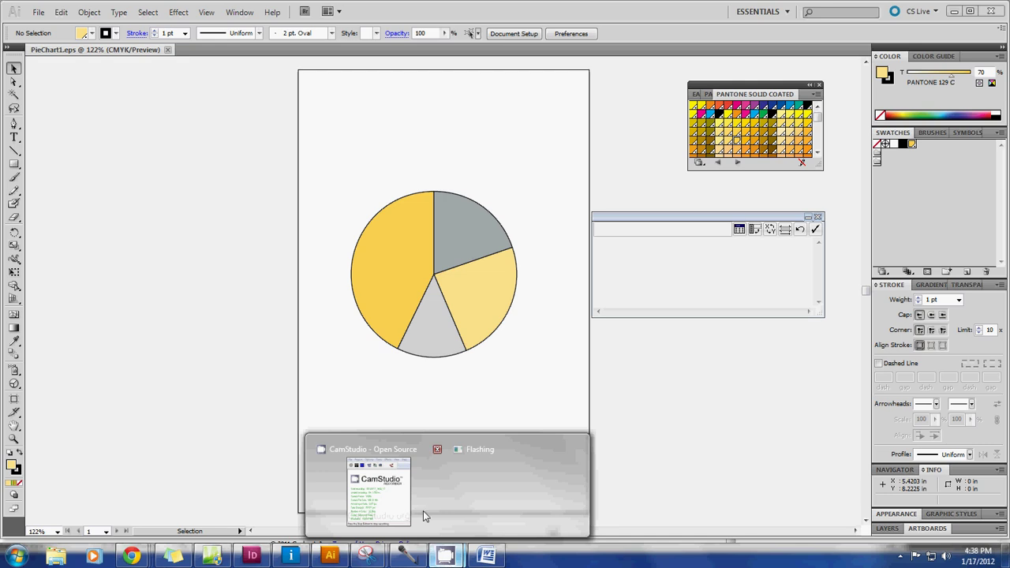
Step: Bring the CamStudio recorder window forward from the taskbar
left_click(423, 514)
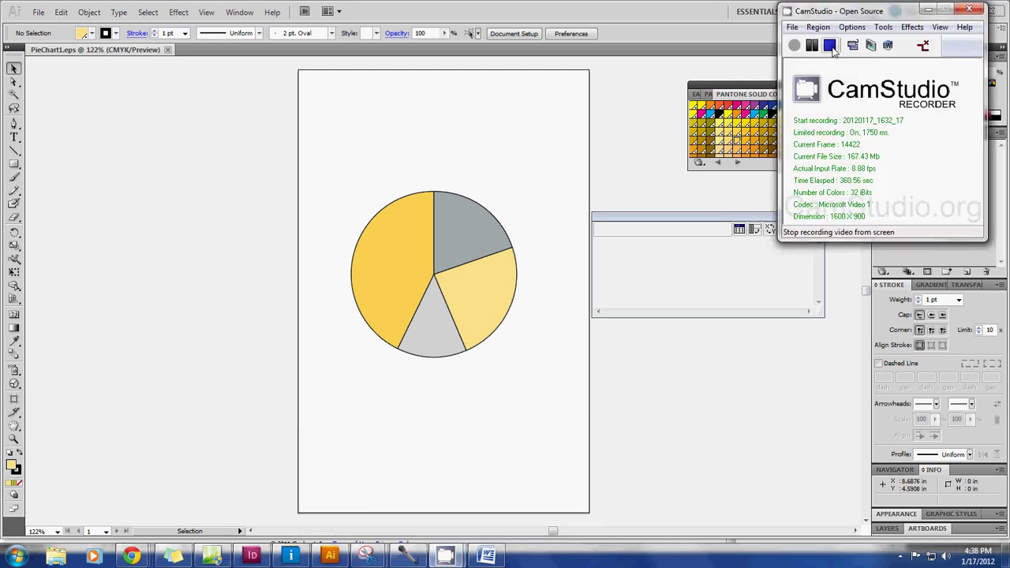